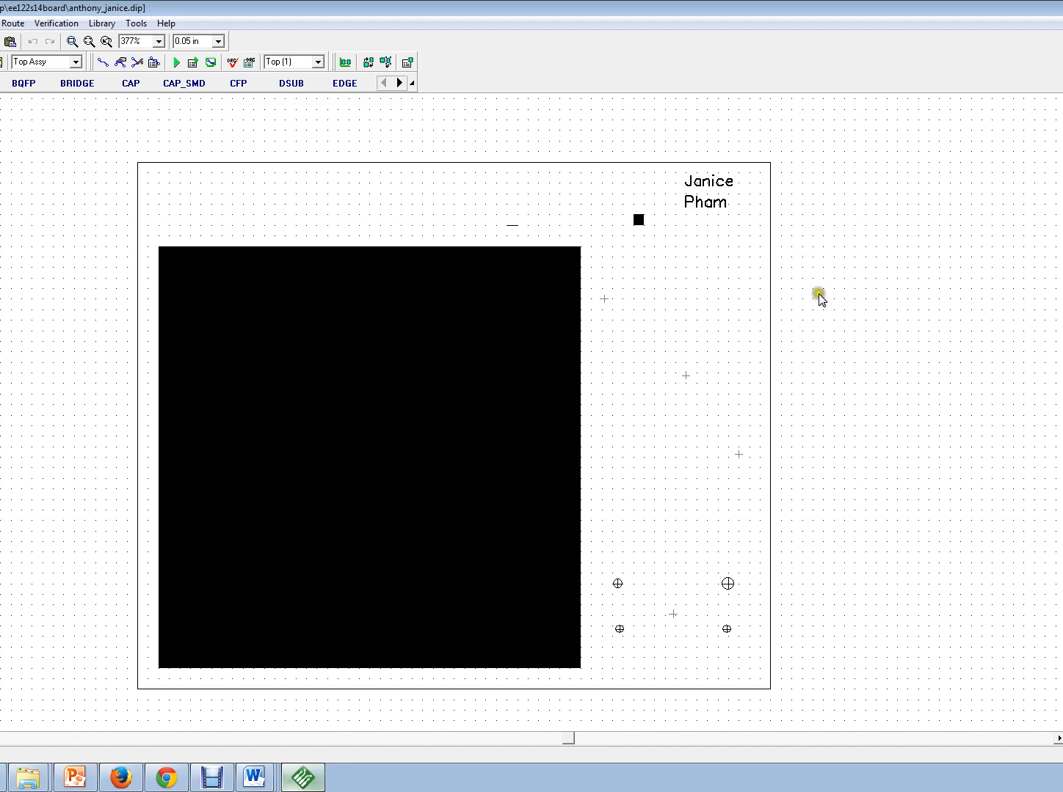
Reassign the large black square from the Top Assy layer to the top copper layer
{"action": "left_click", "coordinate": [455, 343]}
{"action": "left_click", "coordinate": [463, 338]}
{"action": "key", "text": "Delete"}
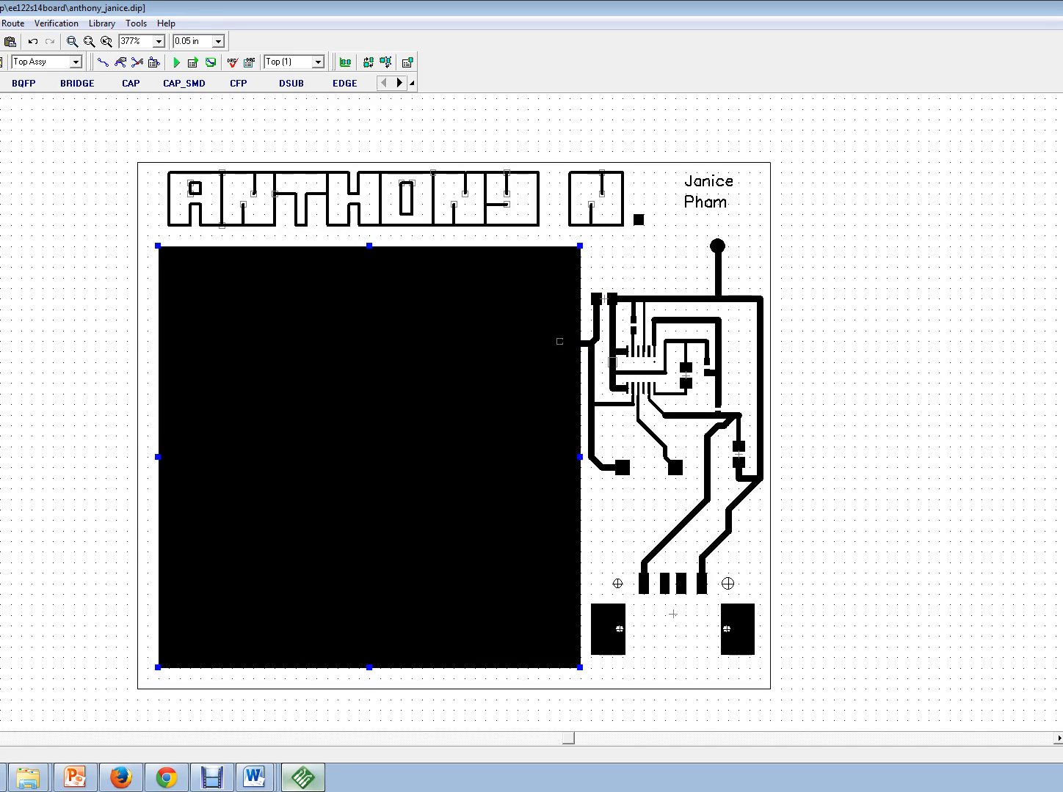
Change the font type of both name text lines in the board's upper right corner
{"action": "left_click", "coordinate": [701, 199]}
{"action": "left_click", "coordinate": [702, 184]}
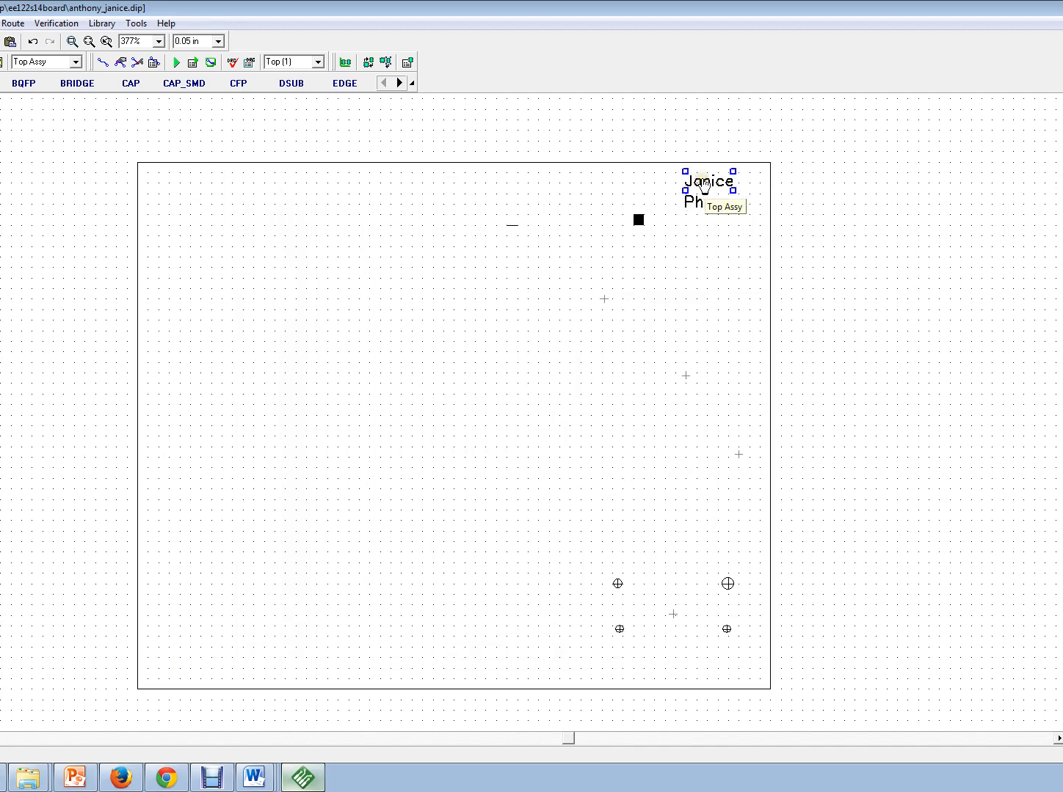
{"action": "left_click", "coordinate": [703, 180]}
{"action": "right_click", "coordinate": [714, 184]}
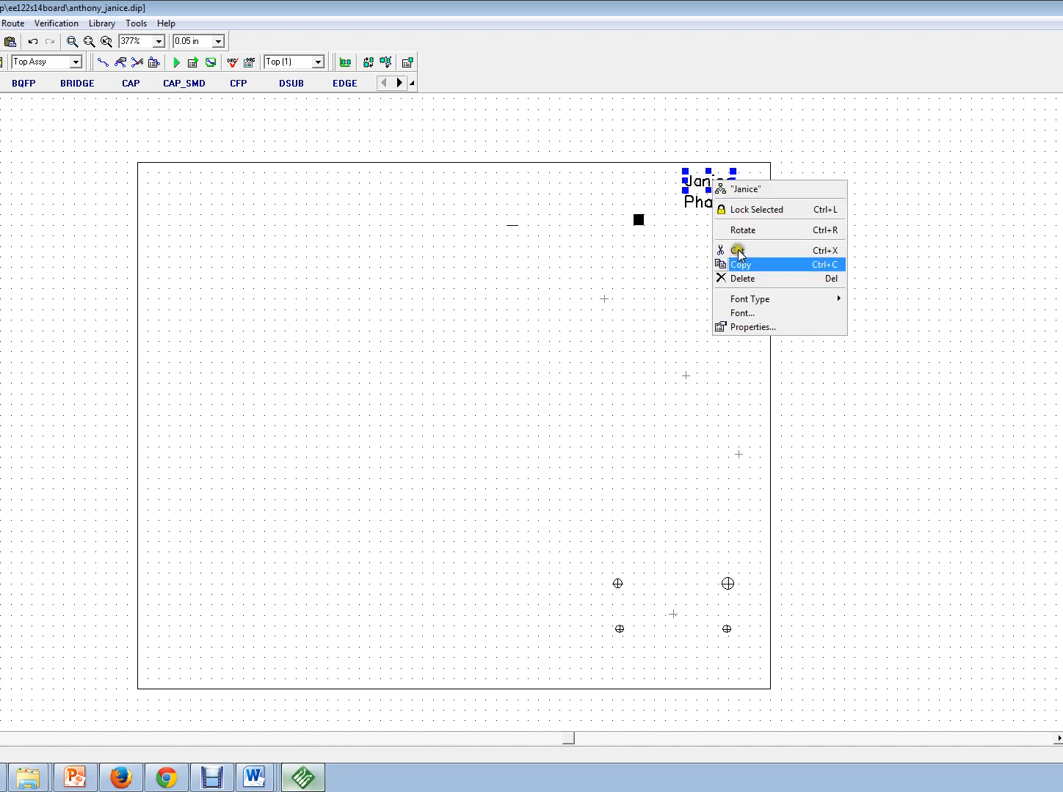
{"action": "mouse_move", "coordinate": [834, 299]}
{"action": "left_click", "coordinate": [879, 315]}
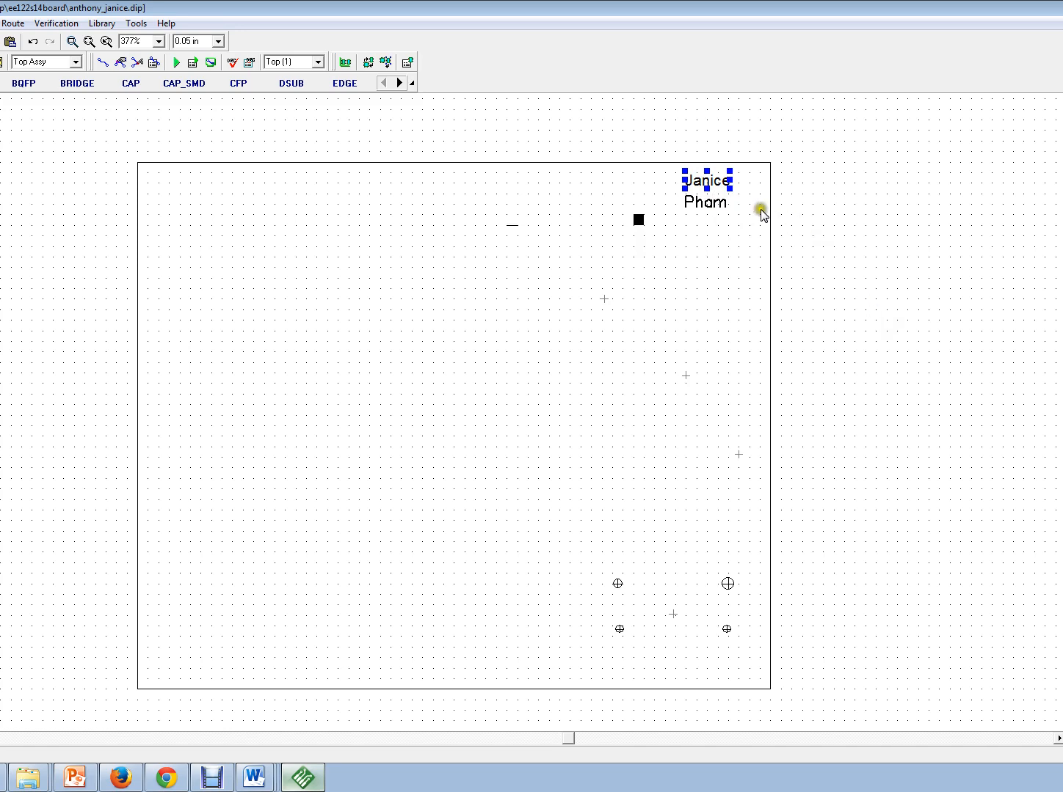
{"action": "left_click", "coordinate": [719, 203]}
{"action": "right_click", "coordinate": [721, 205]}
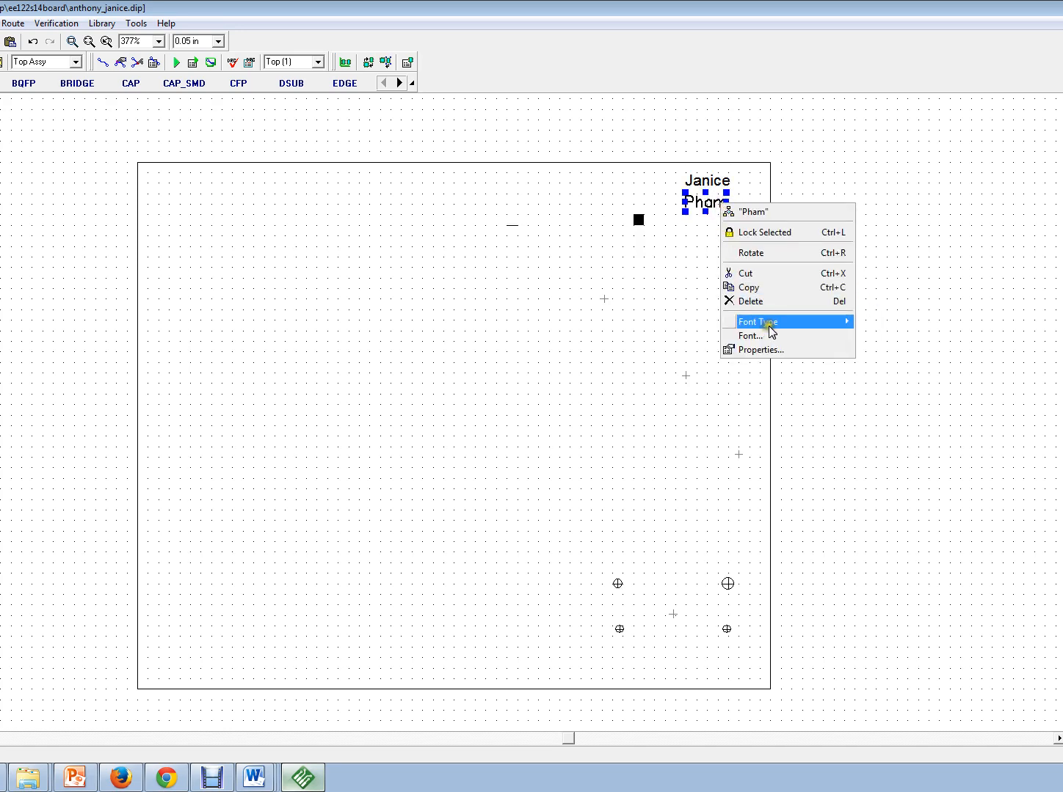
{"action": "mouse_move", "coordinate": [769, 325]}
{"action": "left_click", "coordinate": [879, 337]}
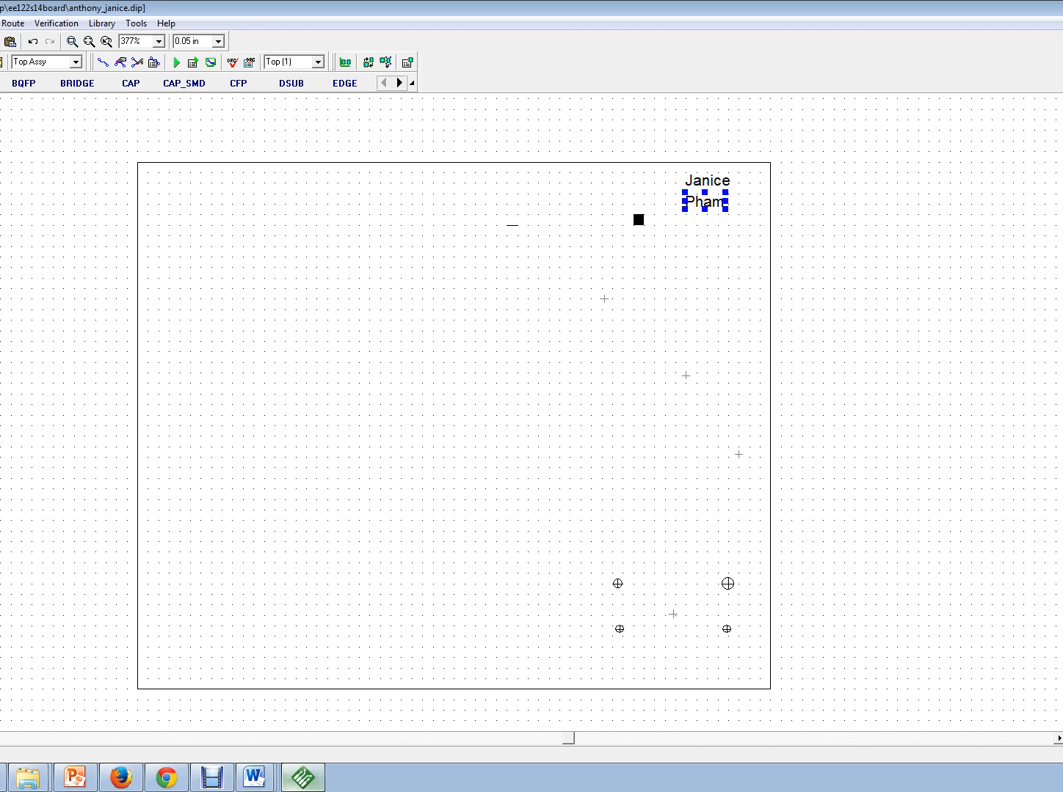
Reassign both name text lines from the Top Assy layer to the top copper layer
{"action": "key", "text": "Delete"}
{"action": "left_click", "coordinate": [714, 179]}
{"action": "key", "text": "Delete"}
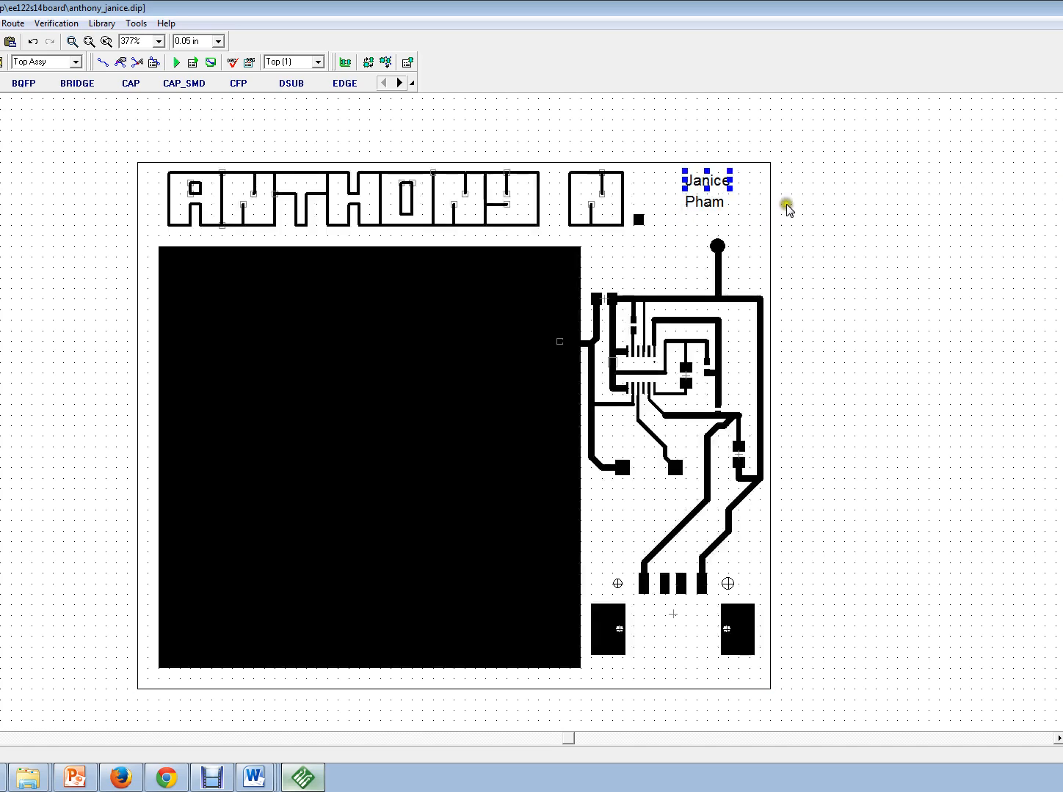
Reassign the small black square beside the title lettering to the top copper layer
{"action": "left_click", "coordinate": [822, 188]}
{"action": "left_click", "coordinate": [638, 220]}
{"action": "left_click", "coordinate": [891, 211]}
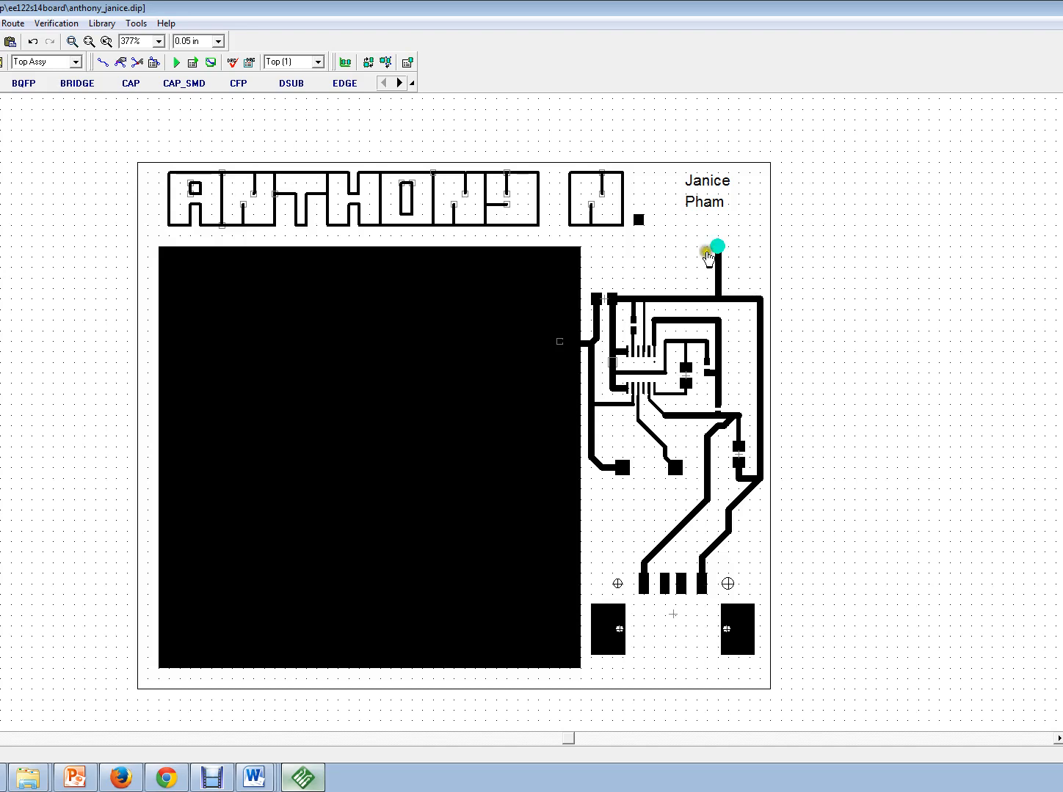
{"action": "left_click", "coordinate": [770, 243]}
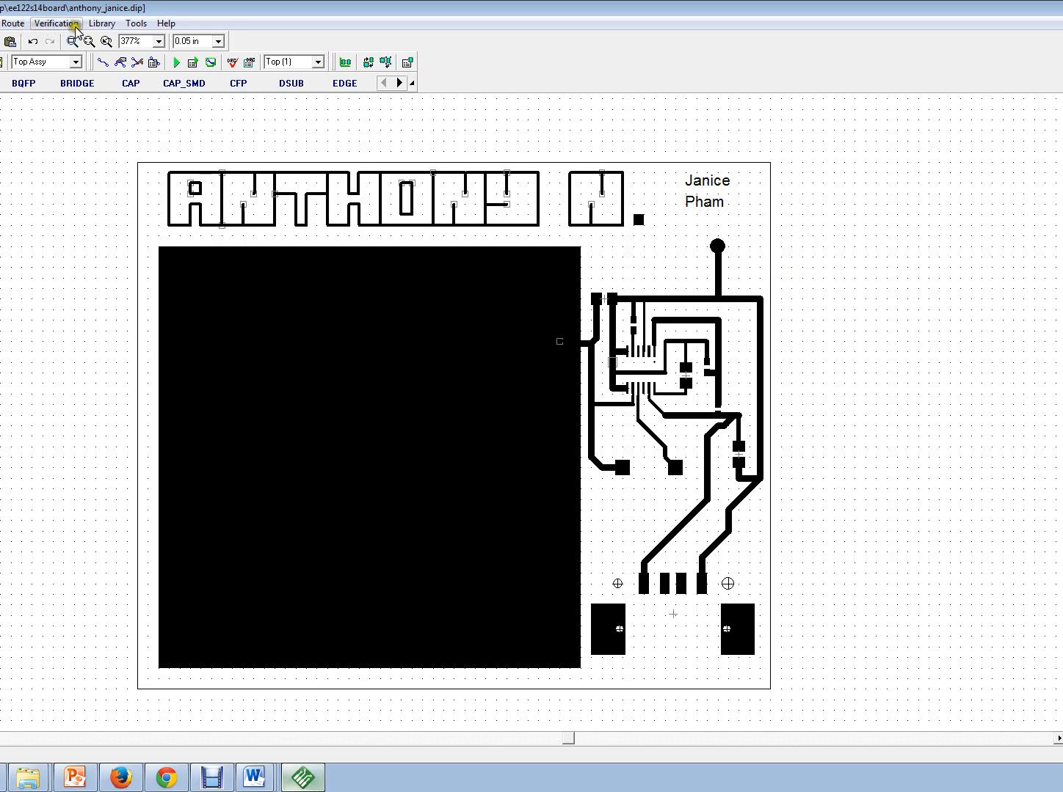
Try drawing a board outline just outside the rectangular border, with an extra corner beyond the lower left, and delete it
{"action": "left_click", "coordinate": [14, 23]}
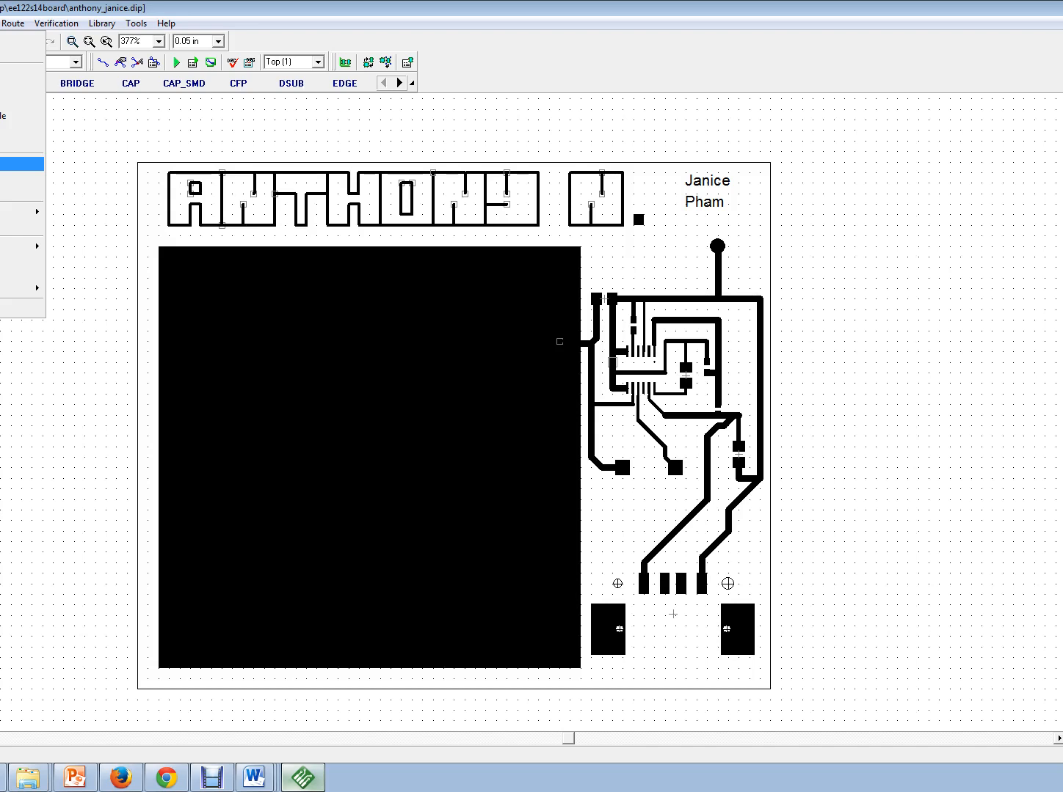
{"action": "left_click", "coordinate": [3, 163]}
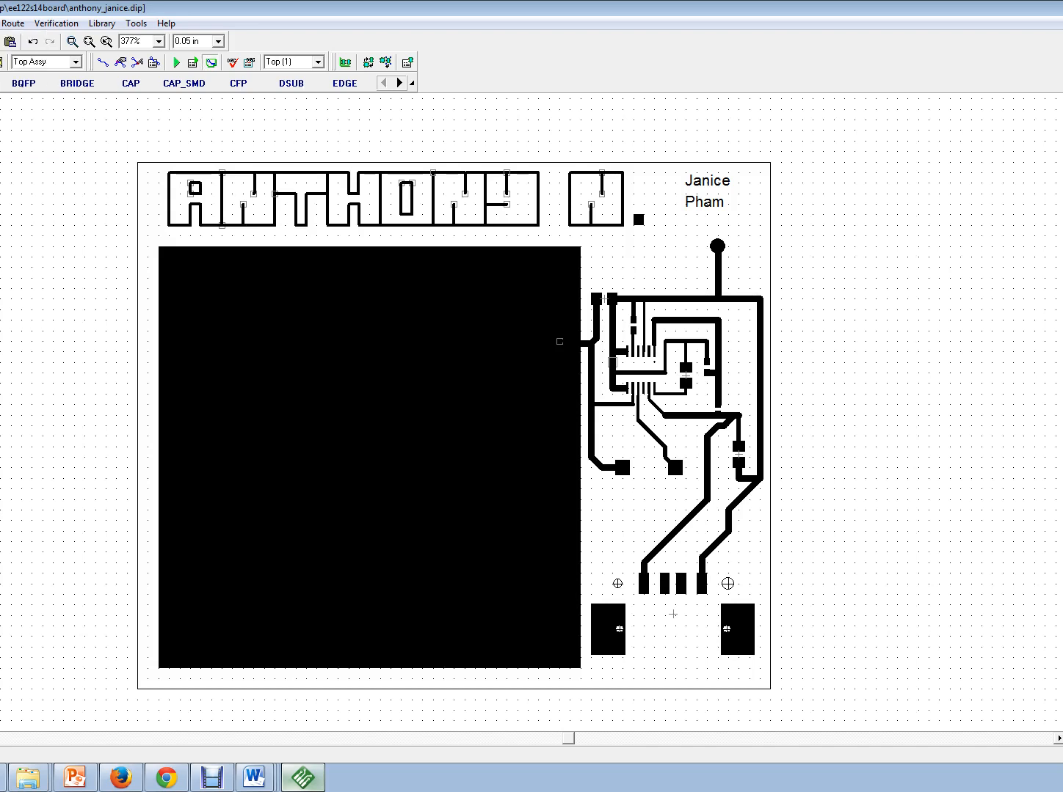
{"action": "left_click", "coordinate": [128, 151]}
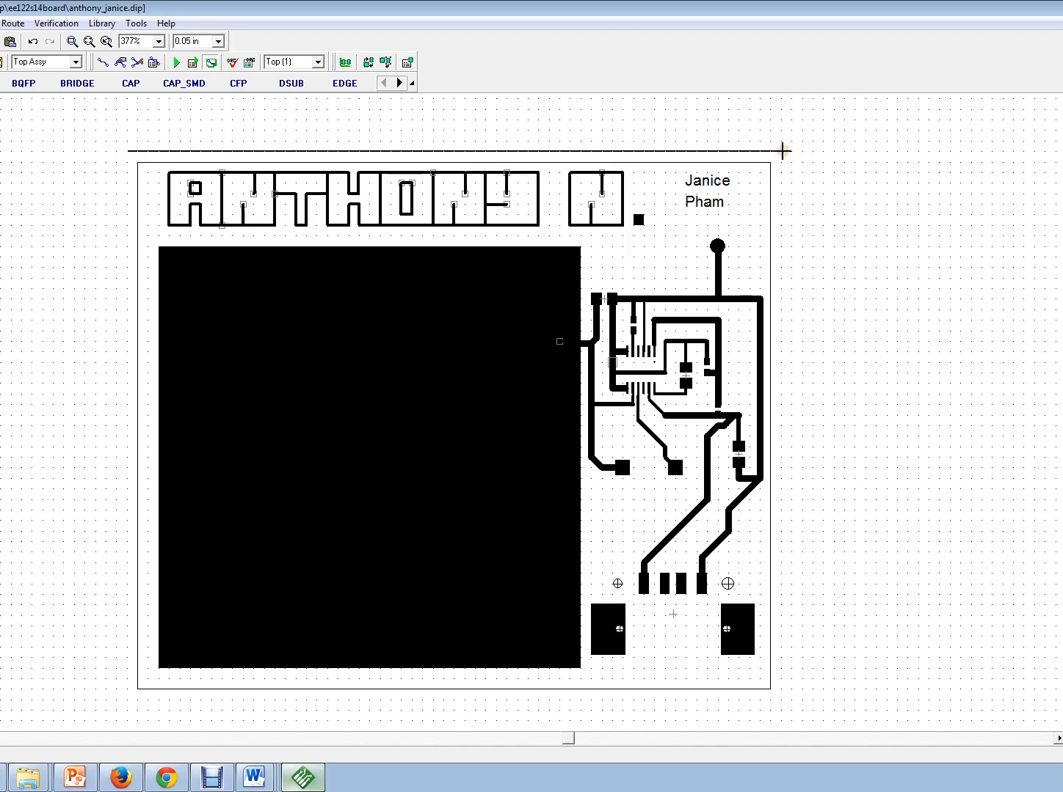
{"action": "left_click", "coordinate": [783, 151]}
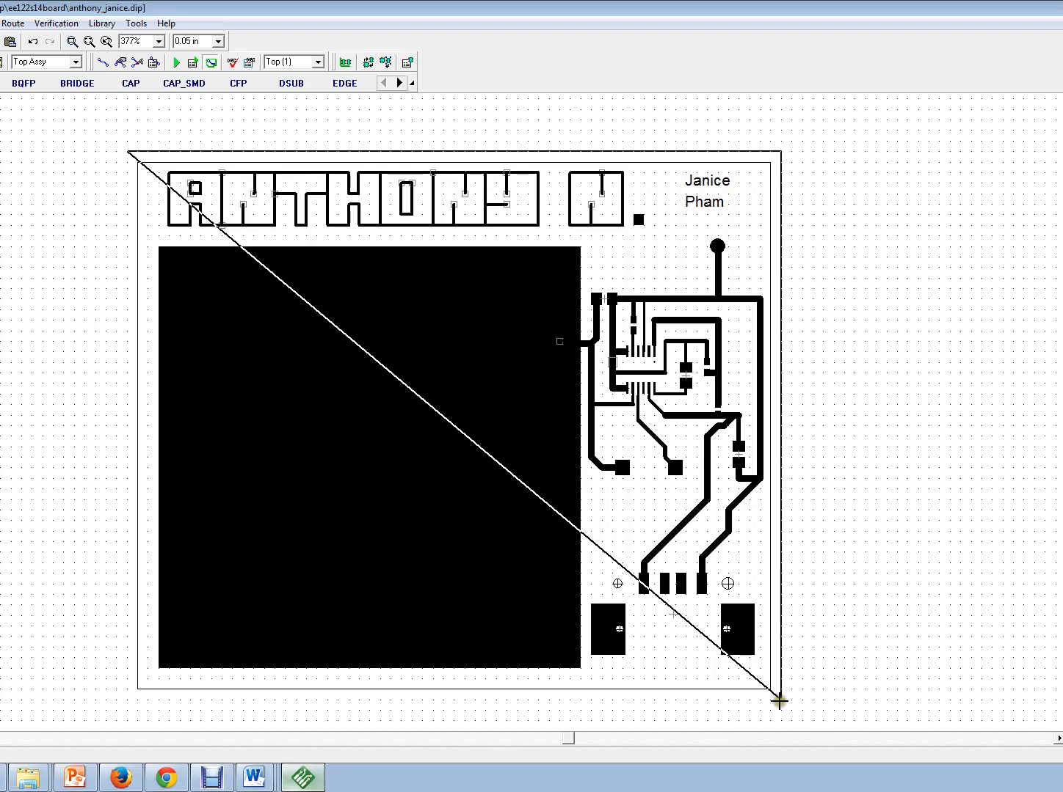
{"action": "left_click", "coordinate": [780, 702]}
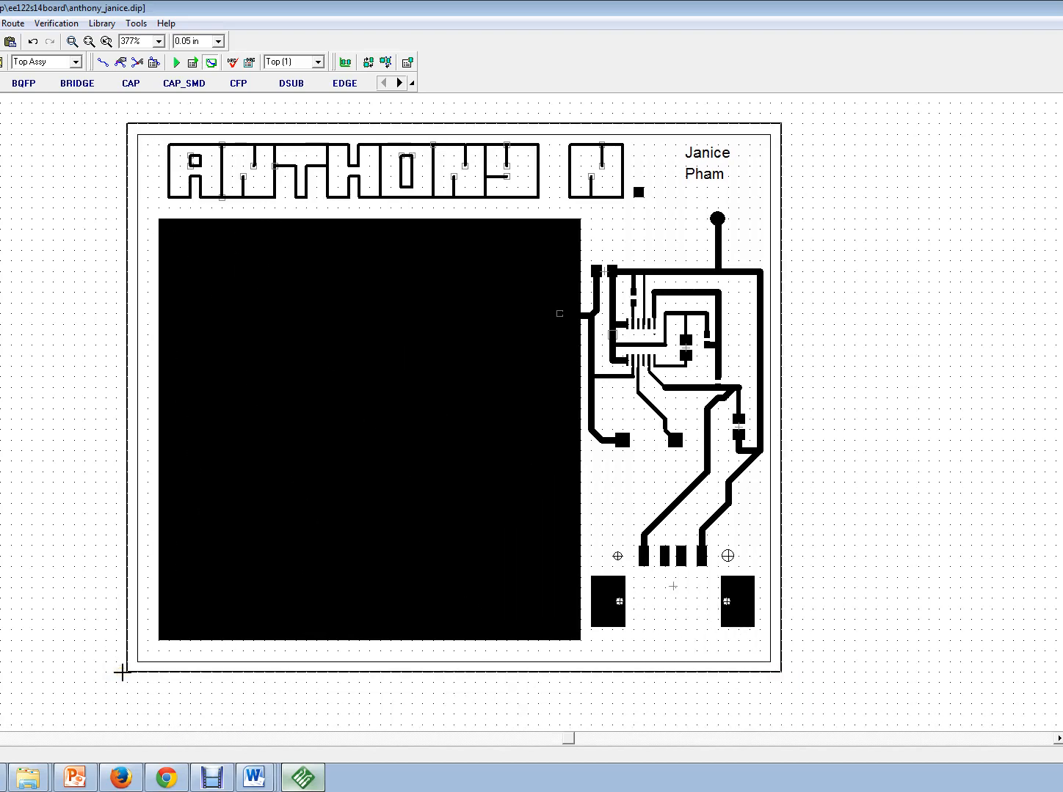
{"action": "left_click", "coordinate": [122, 672]}
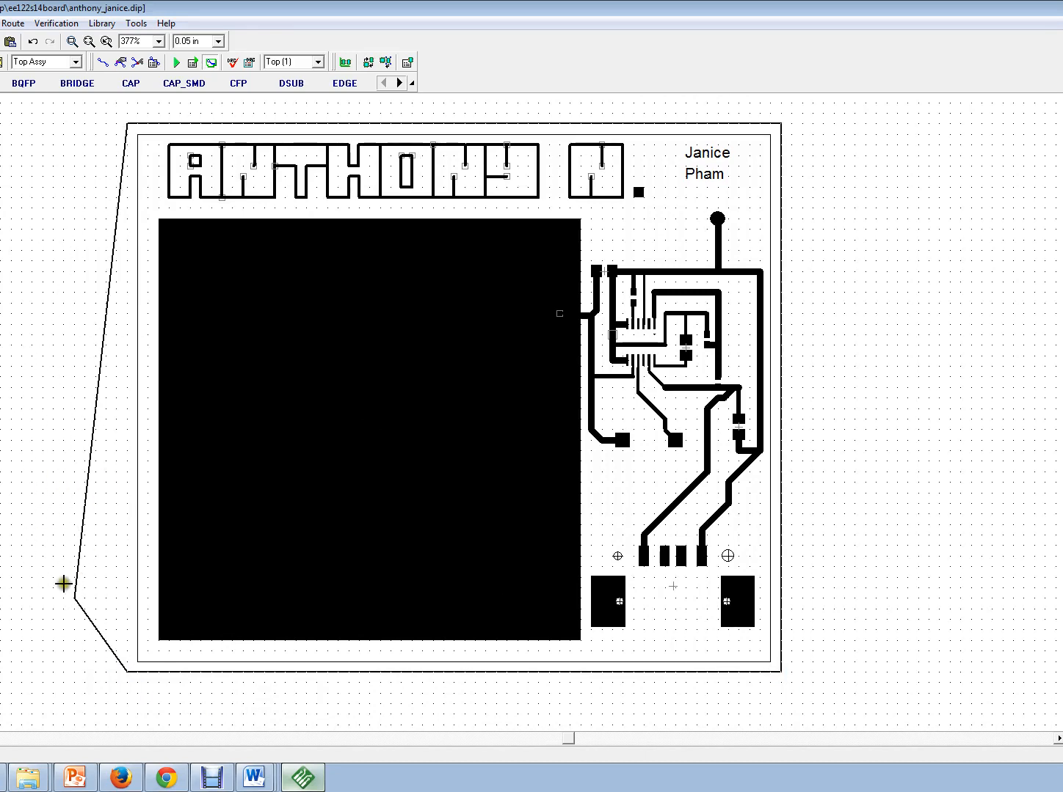
{"action": "right_click", "coordinate": [67, 585]}
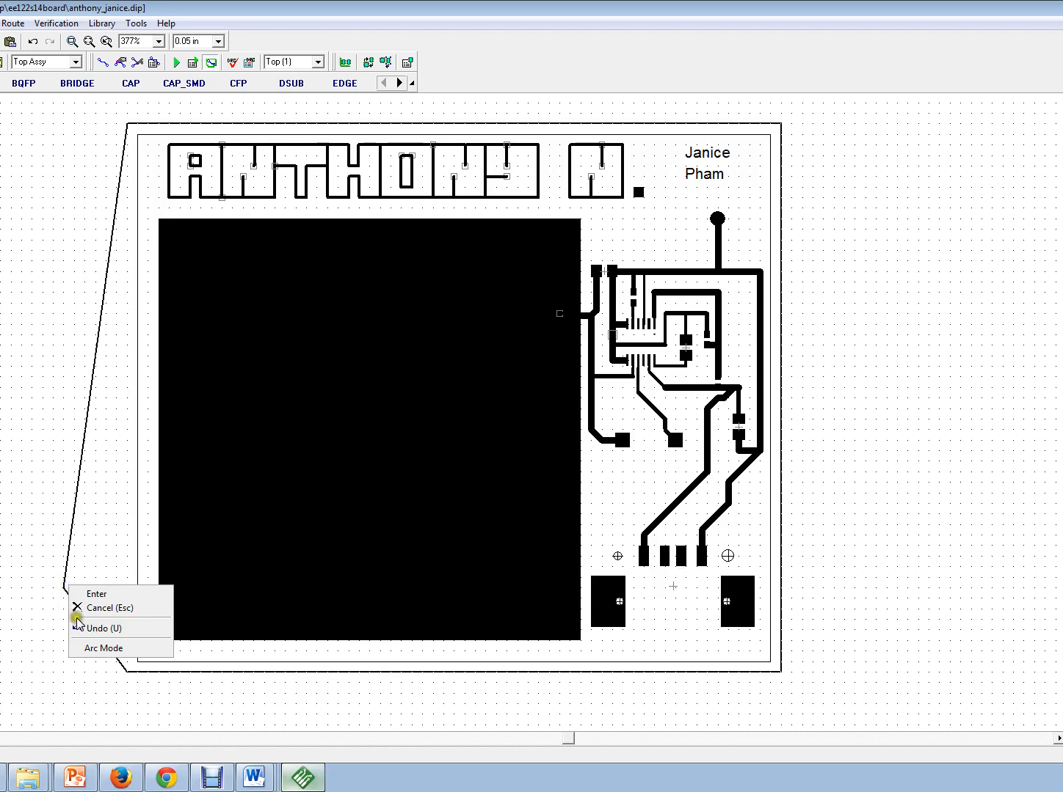
{"action": "left_click", "coordinate": [109, 594]}
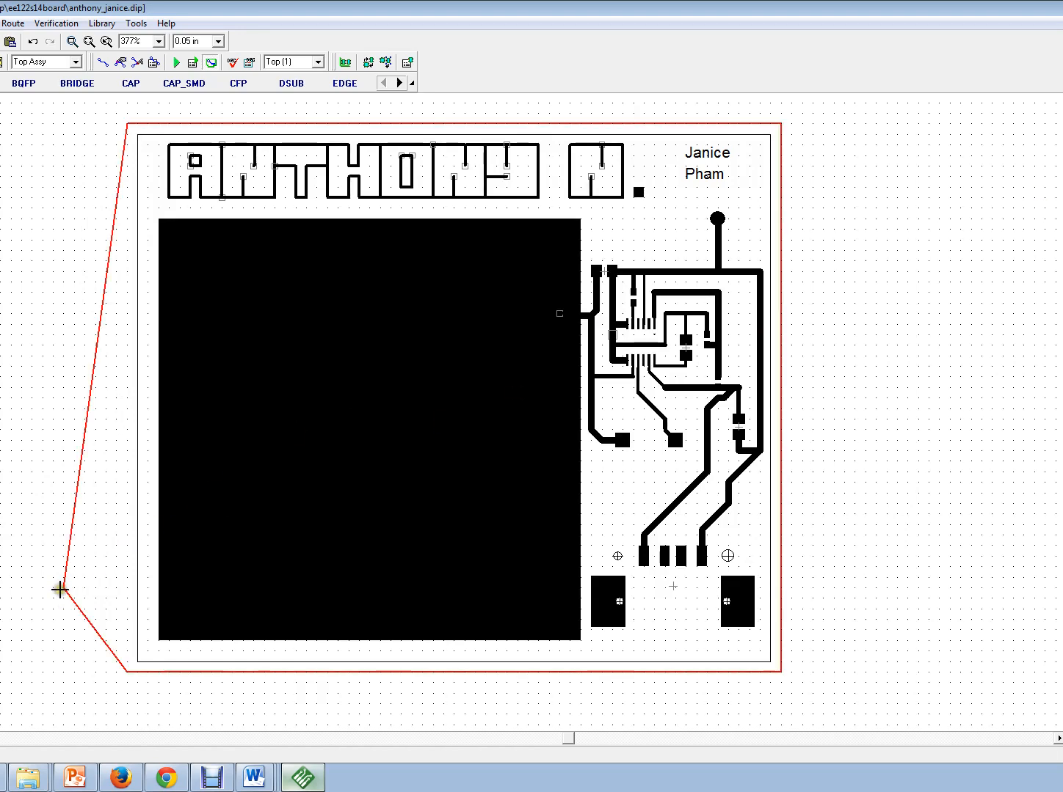
{"action": "right_click", "coordinate": [90, 581]}
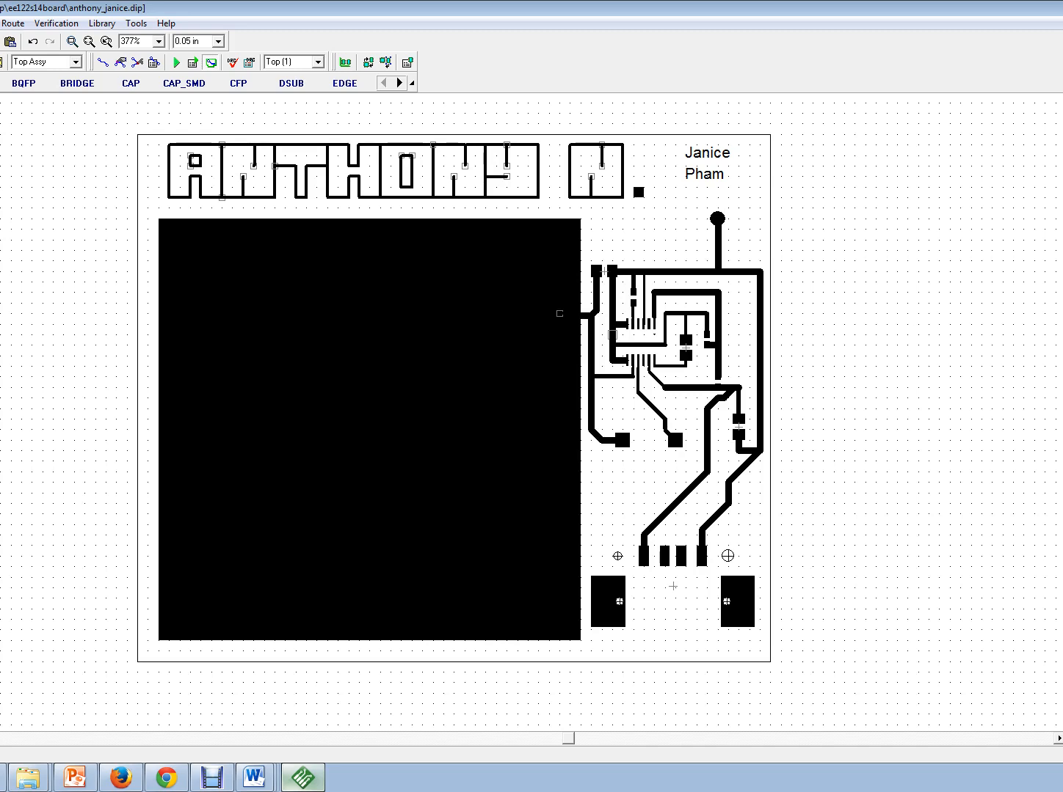
{"action": "key", "text": "Delete"}
Hide the top copper artwork from view
{"action": "left_click", "coordinate": [771, 182]}
{"action": "left_click", "coordinate": [764, 139]}
{"action": "scroll", "coordinate": [812, 325], "scroll_direction": "down", "scroll_amount": 5}
{"action": "scroll", "coordinate": [812, 325], "scroll_direction": "up", "scroll_amount": 7}
{"action": "scroll", "coordinate": [812, 325], "scroll_direction": "down", "scroll_amount": 1}
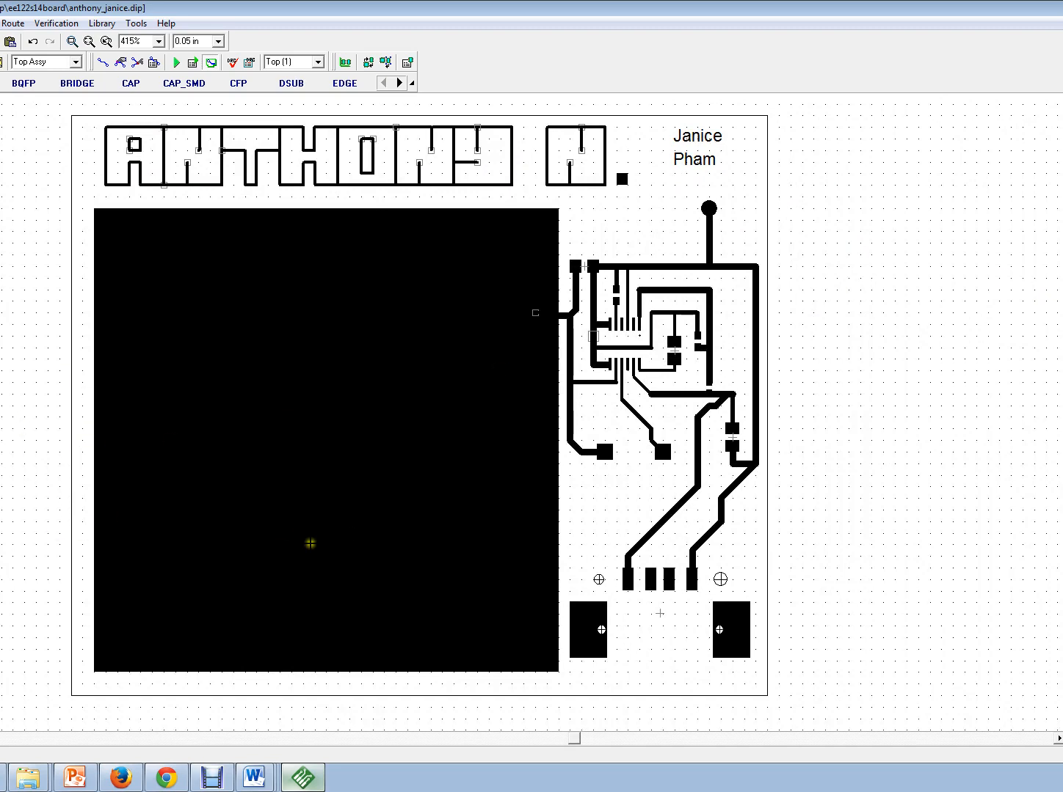
{"action": "key", "text": "b"}
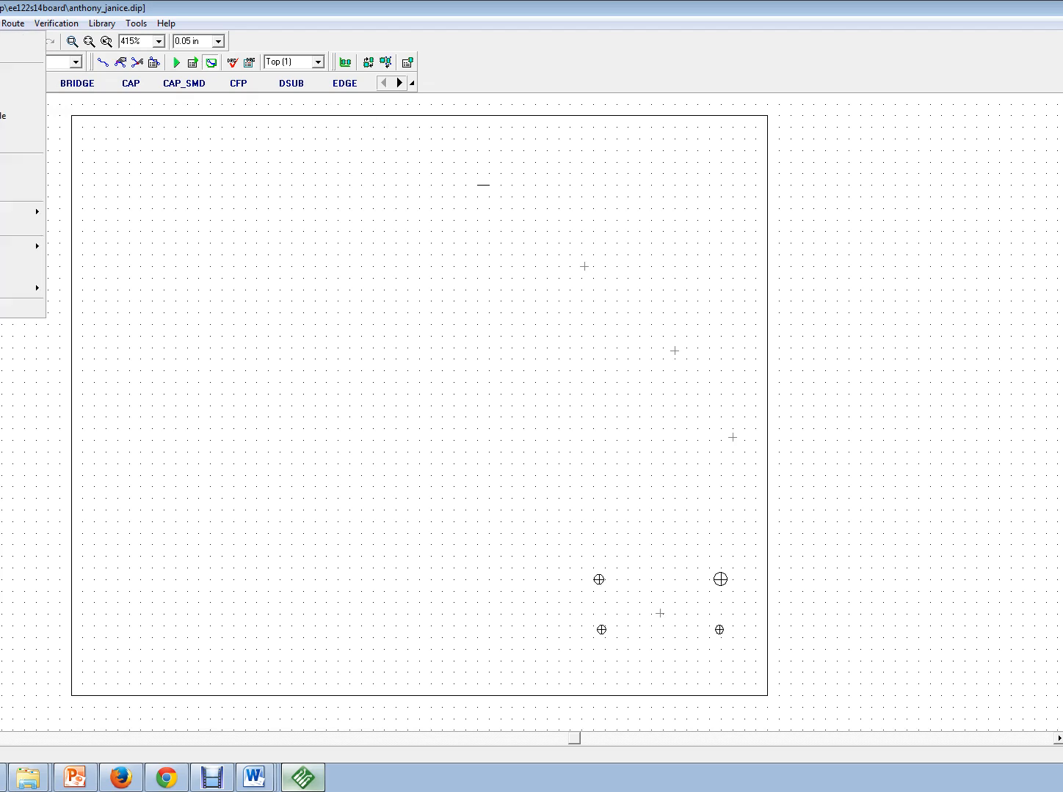
Draw a closed rectangular board outline just outside the existing border, one grid step away and two at the right edge
{"action": "left_click", "coordinate": [3, 164]}
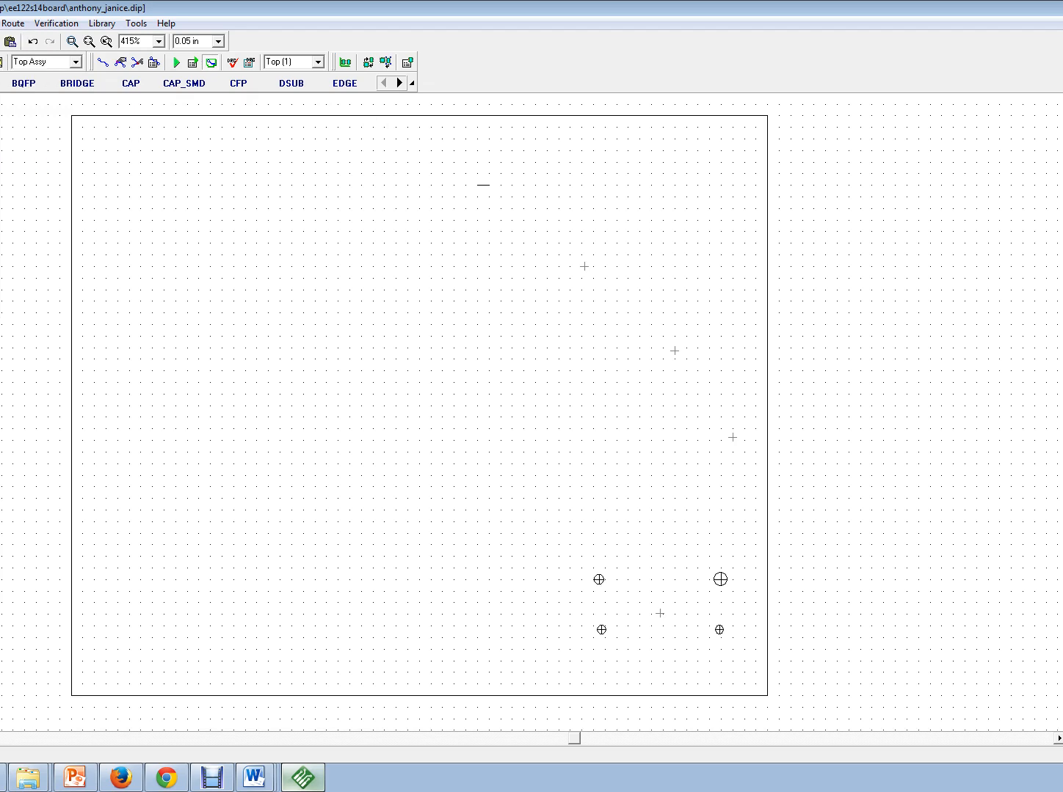
{"action": "left_click", "coordinate": [59, 105]}
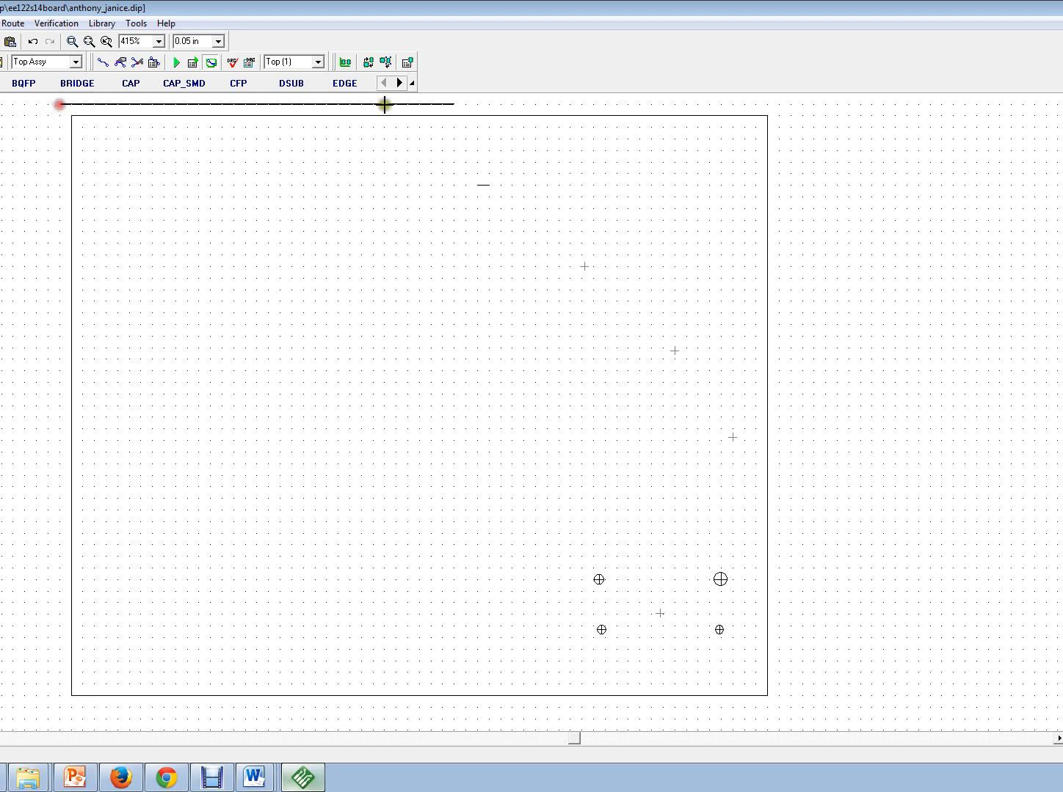
{"action": "left_click", "coordinate": [786, 105]}
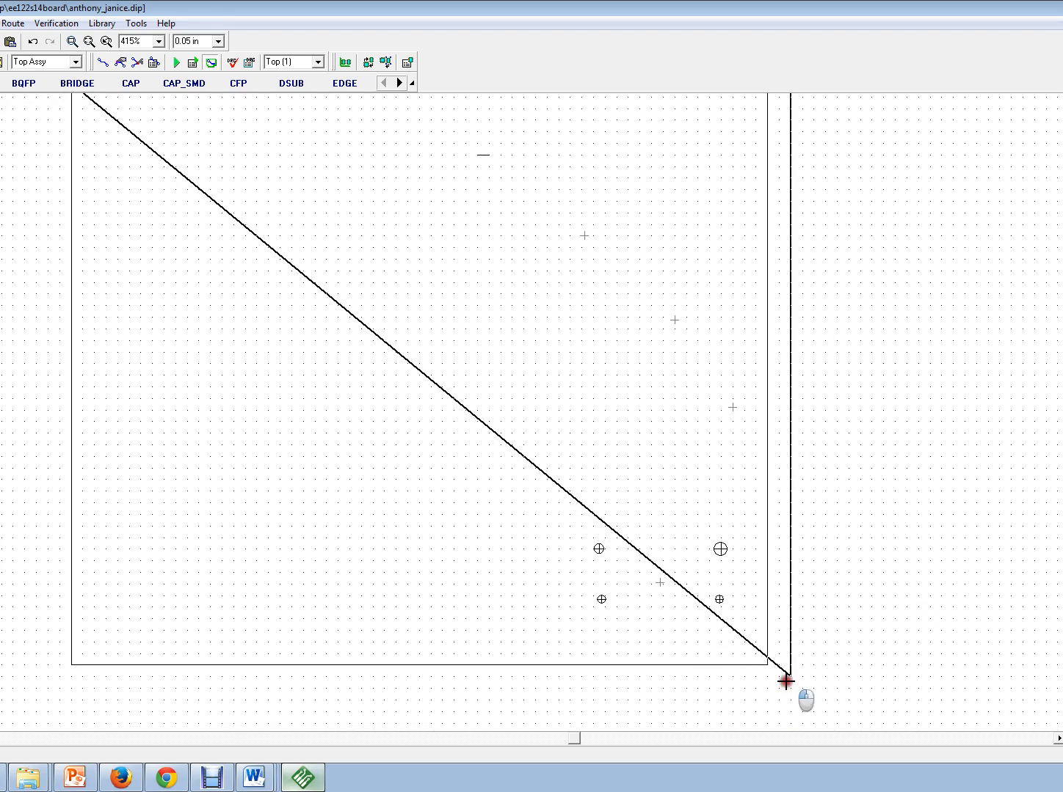
{"action": "left_click", "coordinate": [787, 678]}
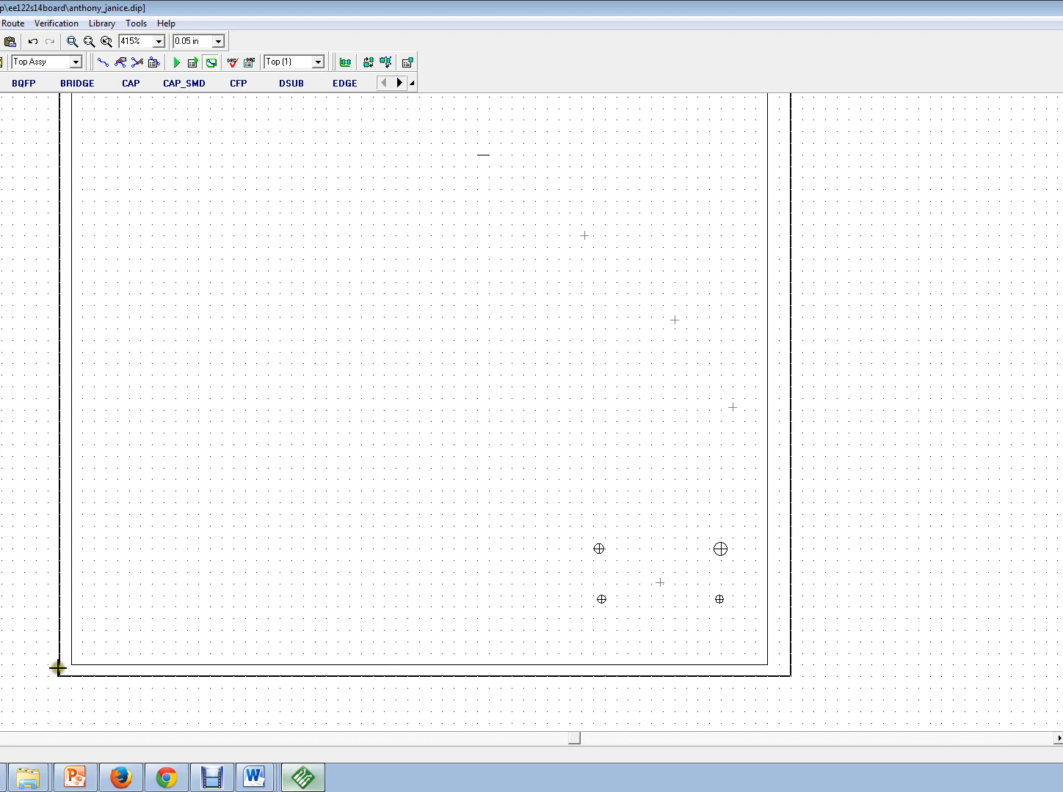
{"action": "right_click", "coordinate": [59, 668]}
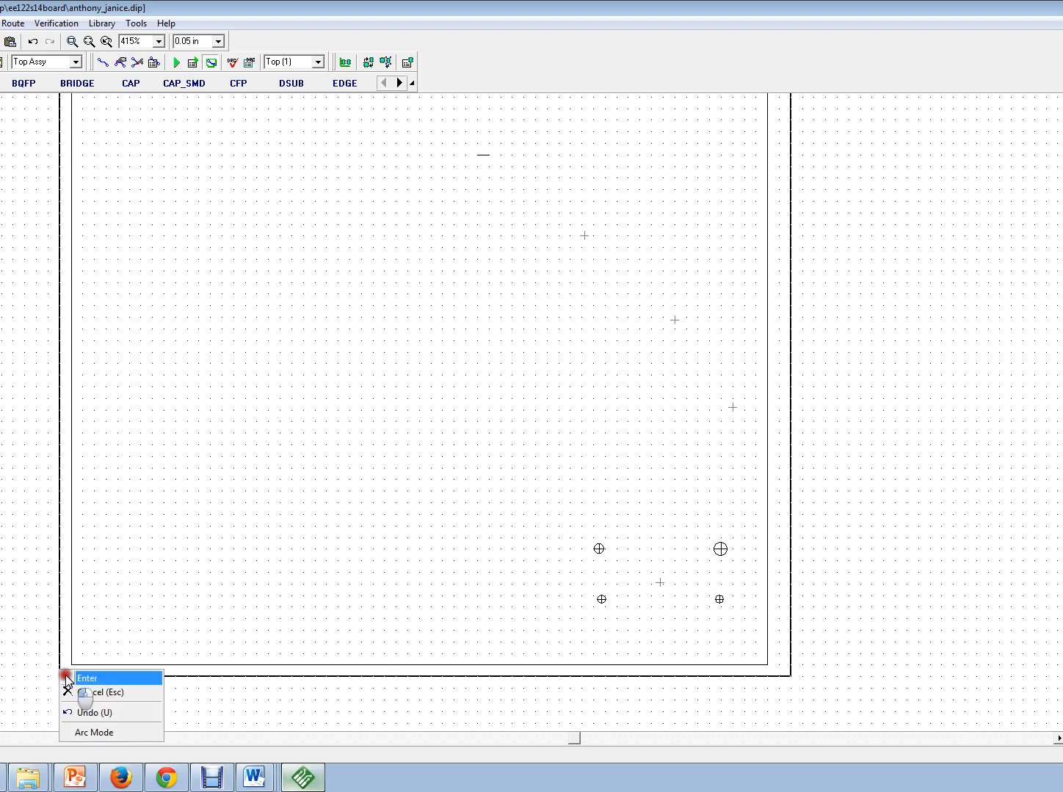
{"action": "left_click", "coordinate": [74, 678]}
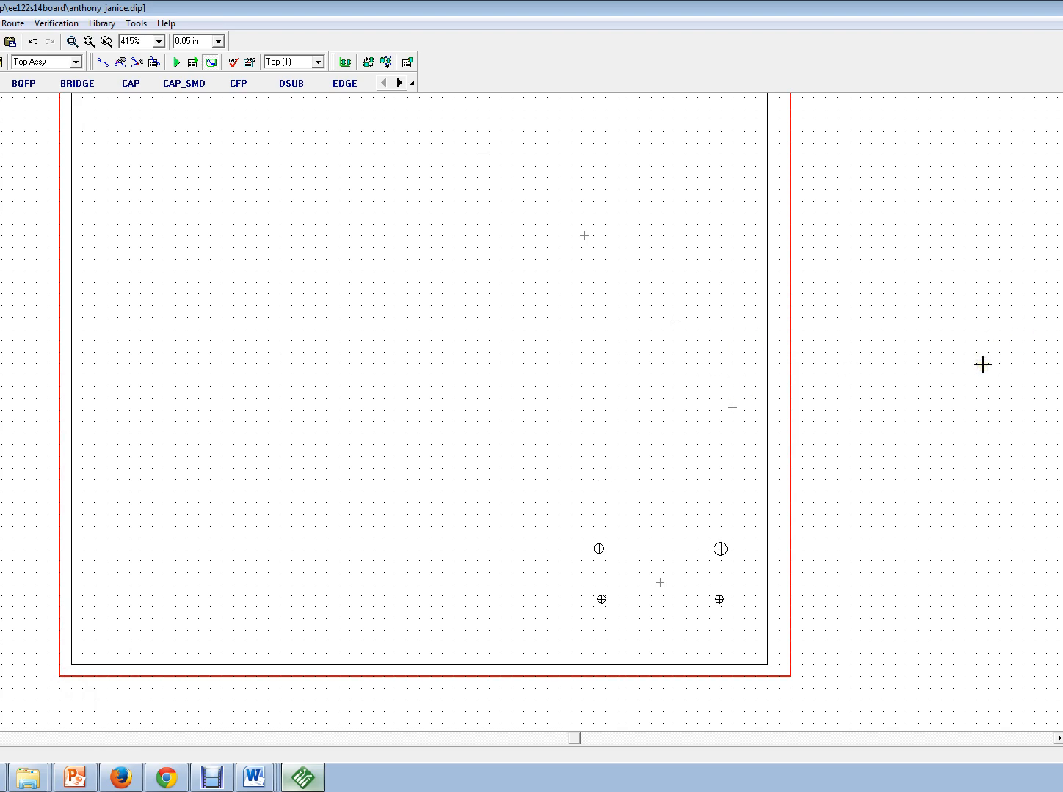
{"action": "scroll", "coordinate": [982, 364], "scroll_direction": "up", "scroll_amount": 1}
{"action": "scroll", "coordinate": [983, 364], "scroll_direction": "down", "scroll_amount": 2}
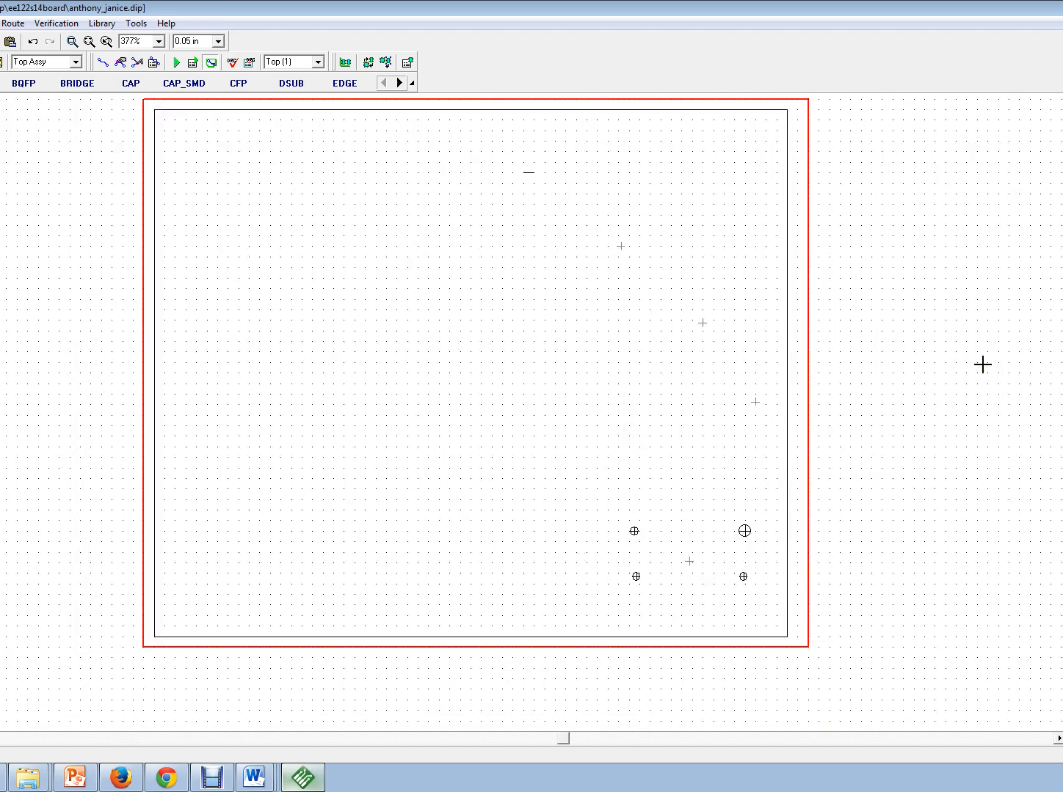
{"action": "scroll", "coordinate": [983, 363], "scroll_direction": "down", "scroll_amount": 1}
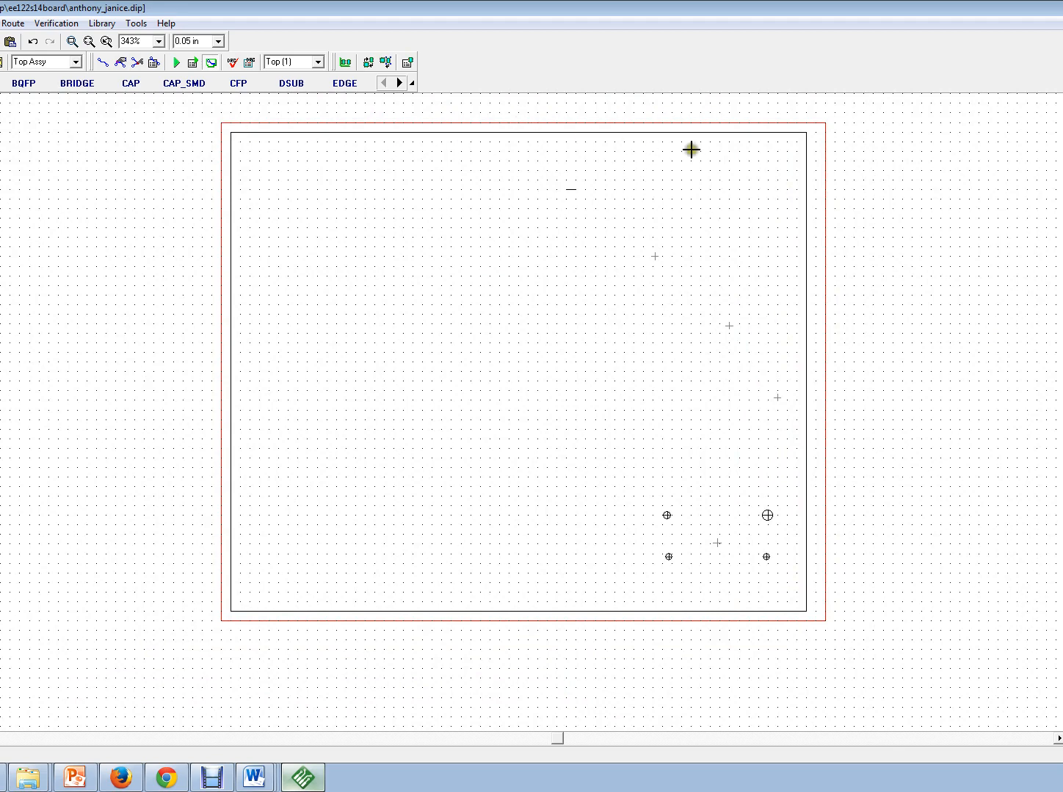
Leave outline drawing and delete the old black border rectangle inside the new board outline
{"action": "right_click", "coordinate": [487, 99]}
{"action": "left_click", "coordinate": [480, 134]}
{"action": "left_click", "coordinate": [972, 175]}
{"action": "left_click", "coordinate": [825, 158]}
{"action": "left_click", "coordinate": [803, 175]}
{"action": "left_click", "coordinate": [805, 176]}
{"action": "left_click", "coordinate": [805, 179]}
{"action": "left_click", "coordinate": [806, 179]}
{"action": "right_click", "coordinate": [806, 180]}
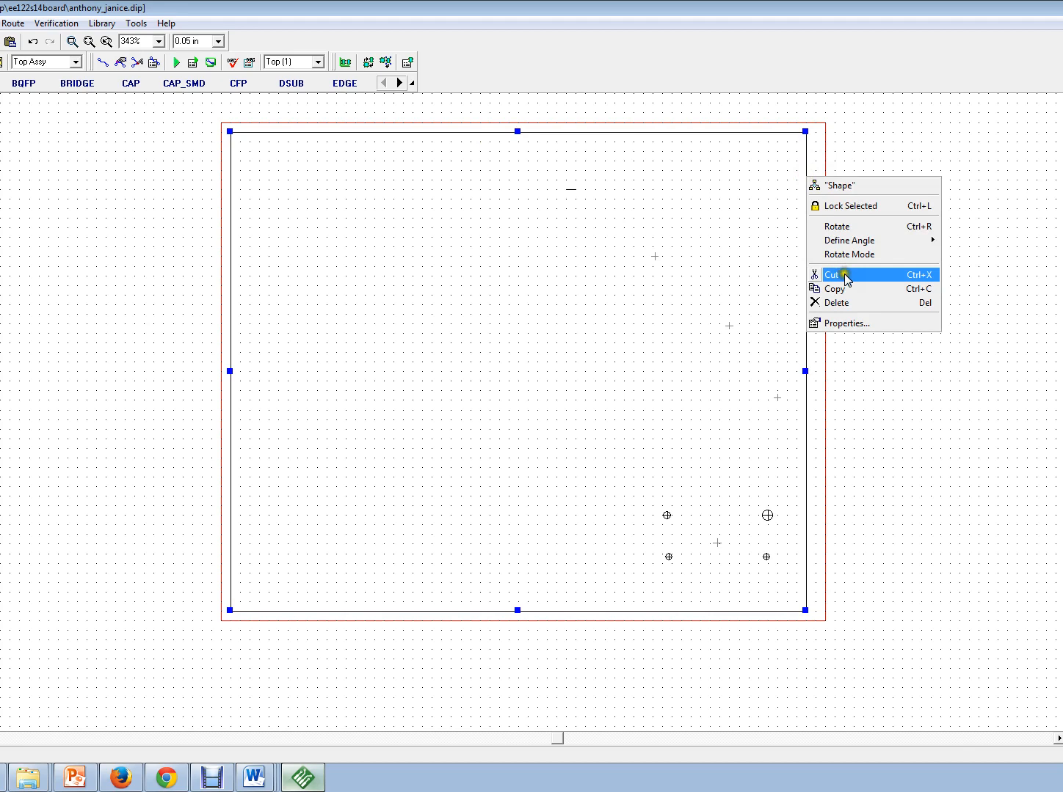
{"action": "left_click", "coordinate": [853, 303]}
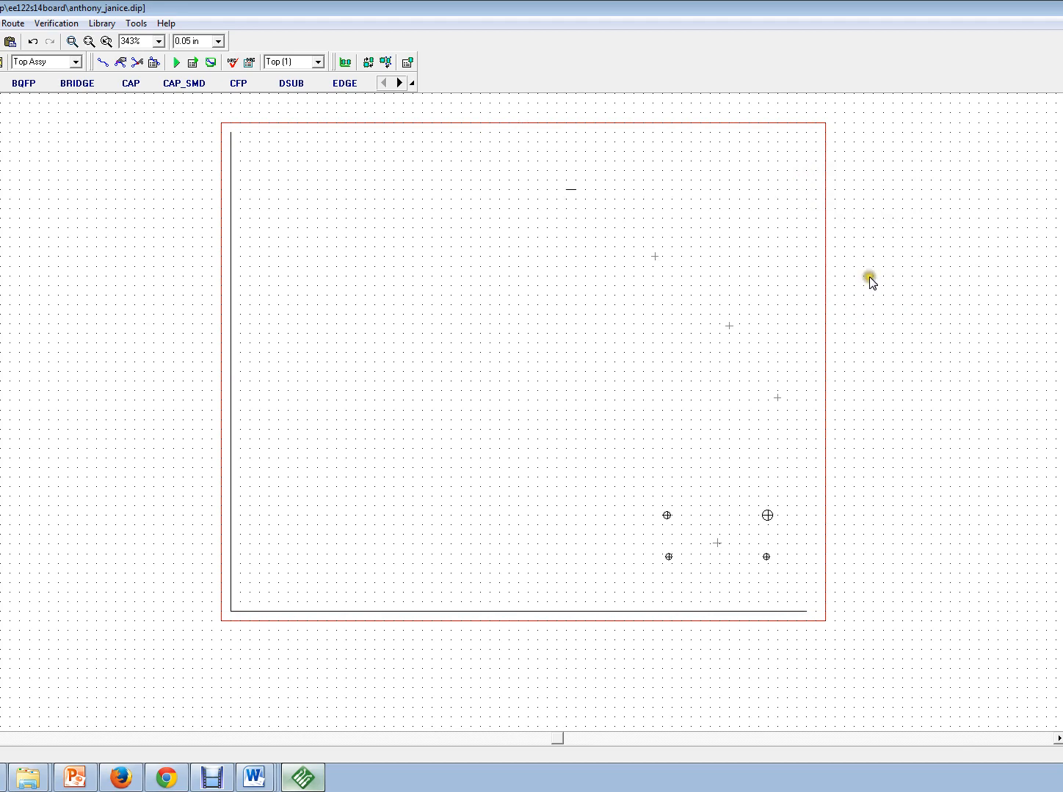
Delete the leftover vertical line at the left edge and the horizontal line at the bottom edge of the old border
{"action": "left_click", "coordinate": [231, 257]}
{"action": "right_click", "coordinate": [230, 254]}
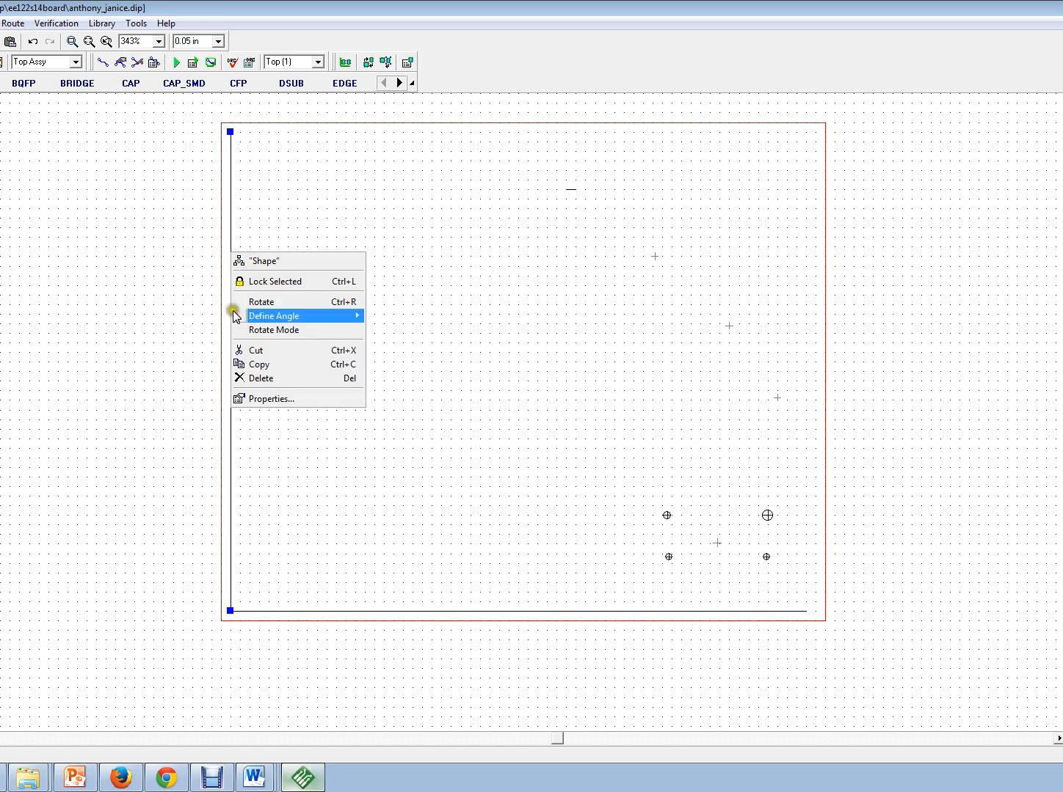
{"action": "left_click", "coordinate": [272, 378]}
{"action": "left_click", "coordinate": [420, 612]}
{"action": "right_click", "coordinate": [419, 612]}
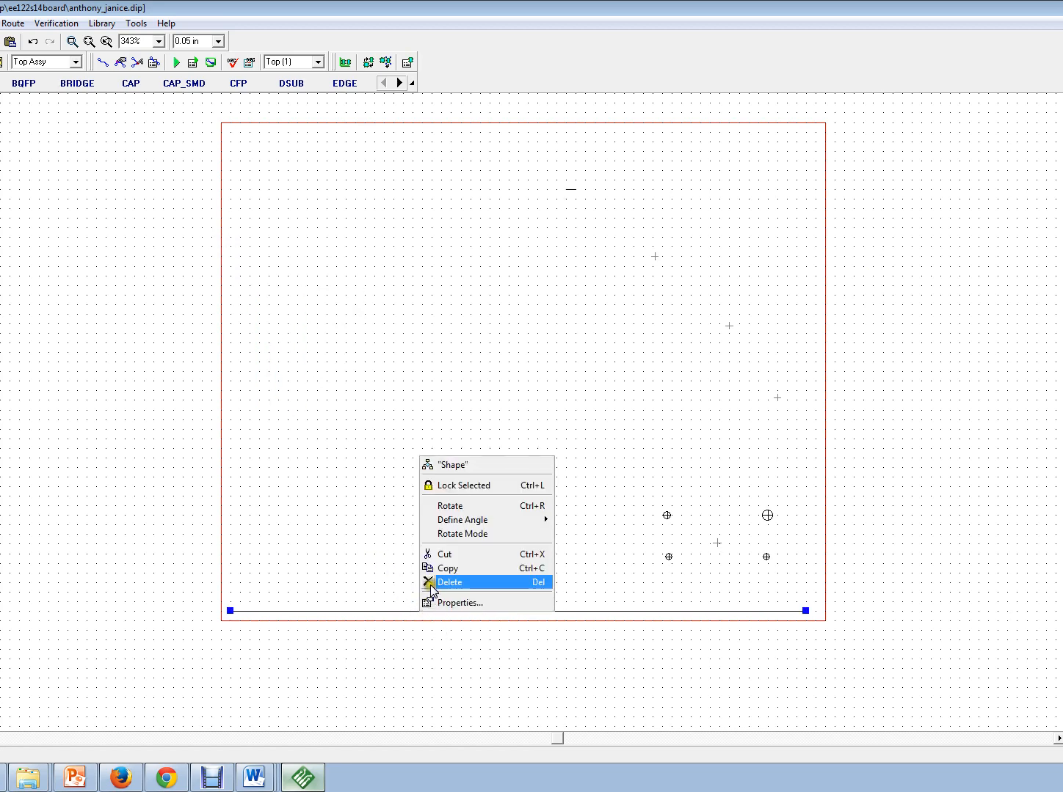
{"action": "left_click", "coordinate": [433, 582]}
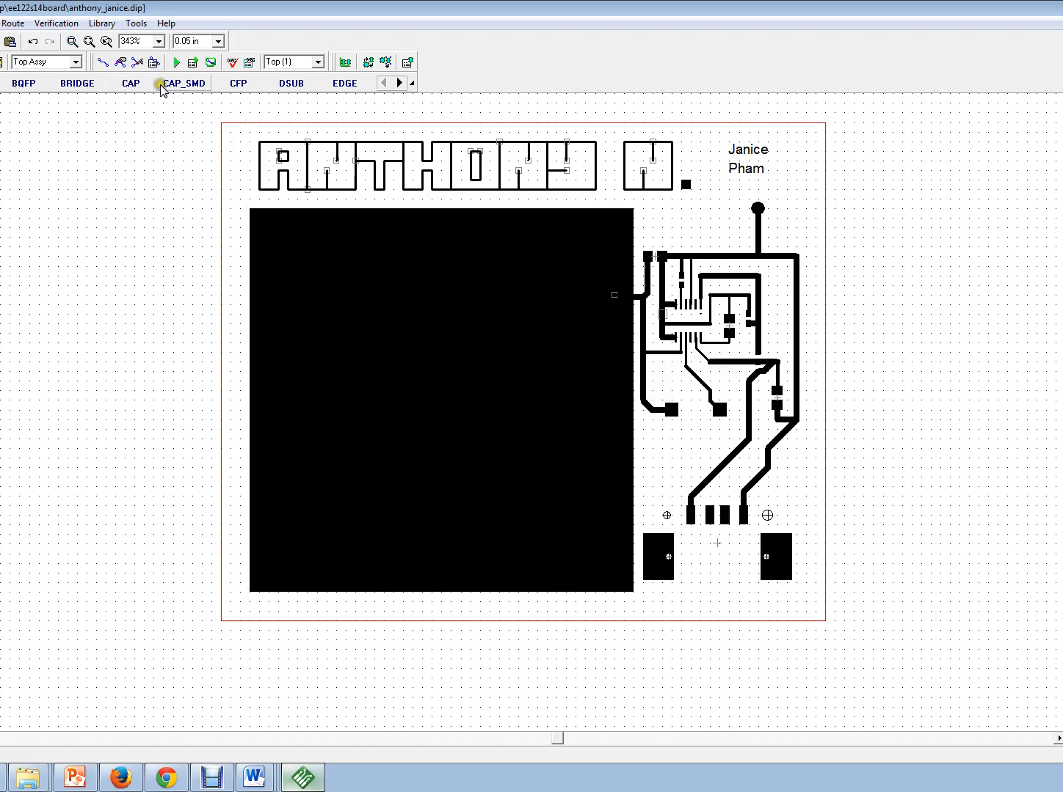
Run the design rule check on all layers and examine the flagged pads on the board
{"action": "left_click", "coordinate": [56, 23]}
{"action": "left_click", "coordinate": [61, 42]}
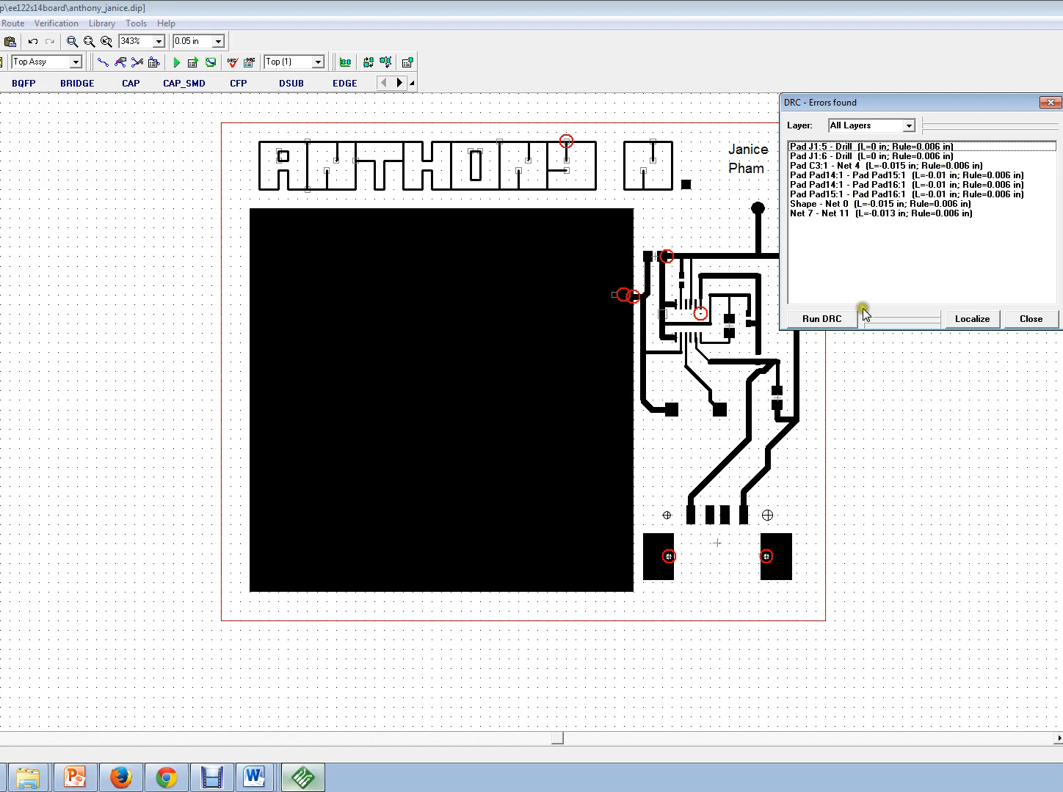
{"action": "left_click", "coordinate": [825, 455]}
{"action": "mouse_move", "coordinate": [699, 317]}
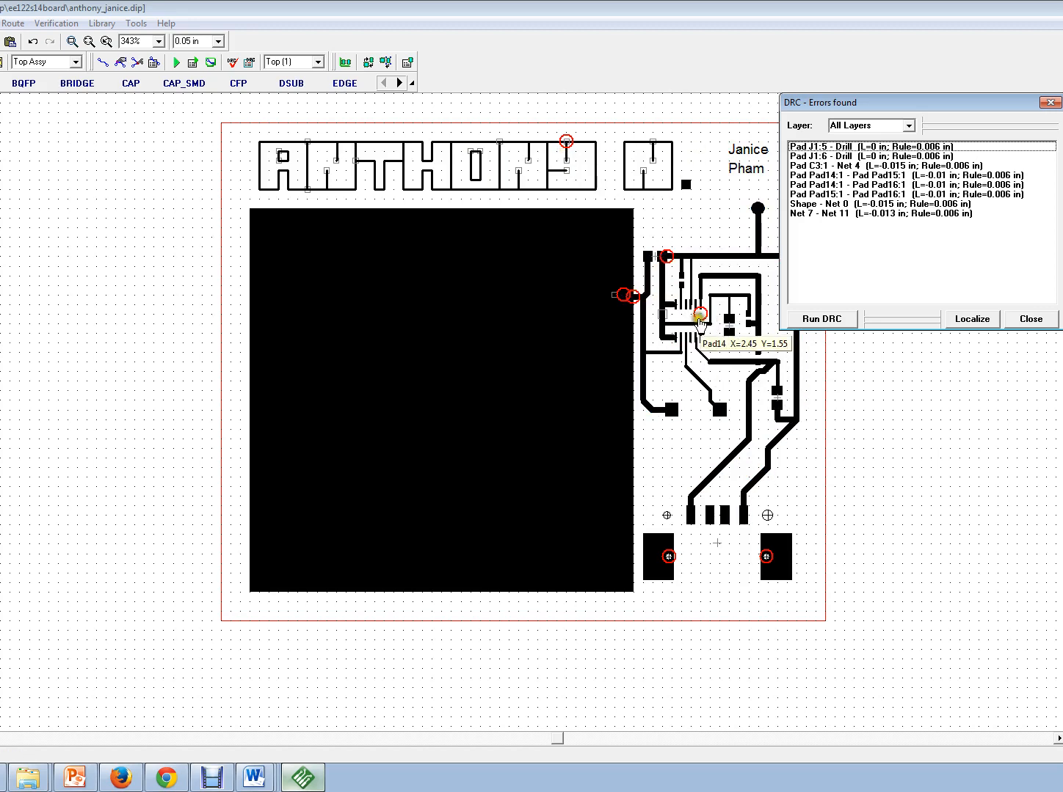
Close the error list and rerun the design rule check for the flagged spot between the chip's pad rows
{"action": "left_click", "coordinate": [699, 316]}
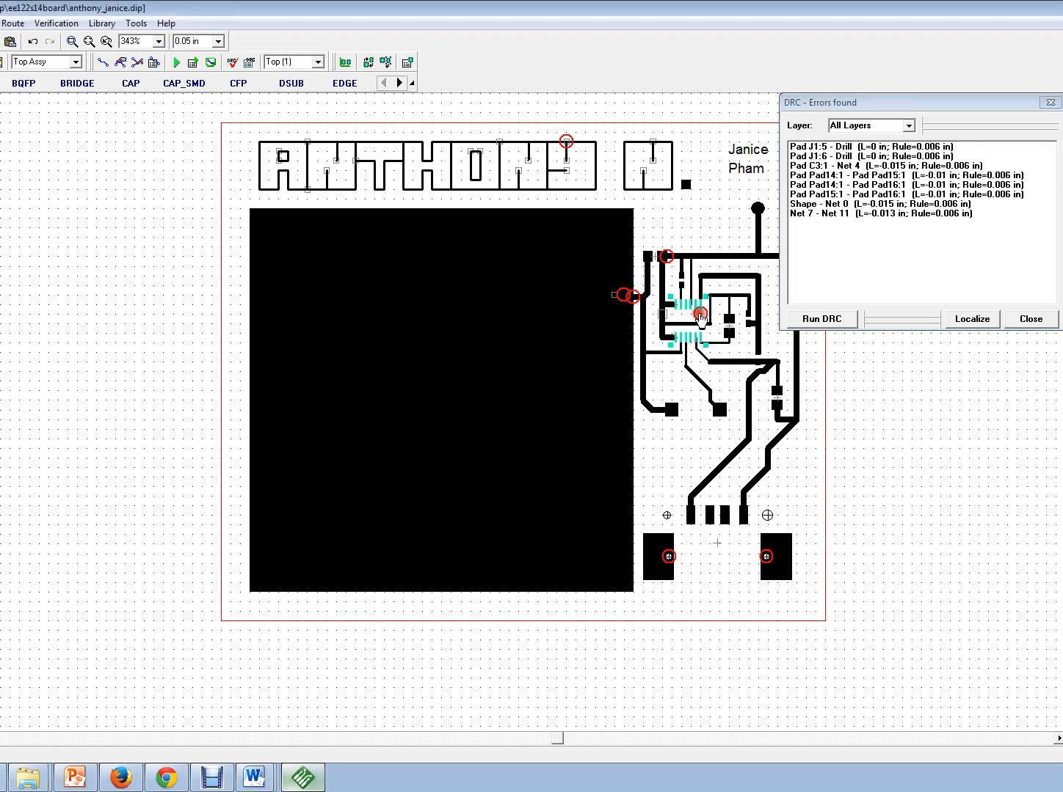
{"action": "mouse_move", "coordinate": [700, 316]}
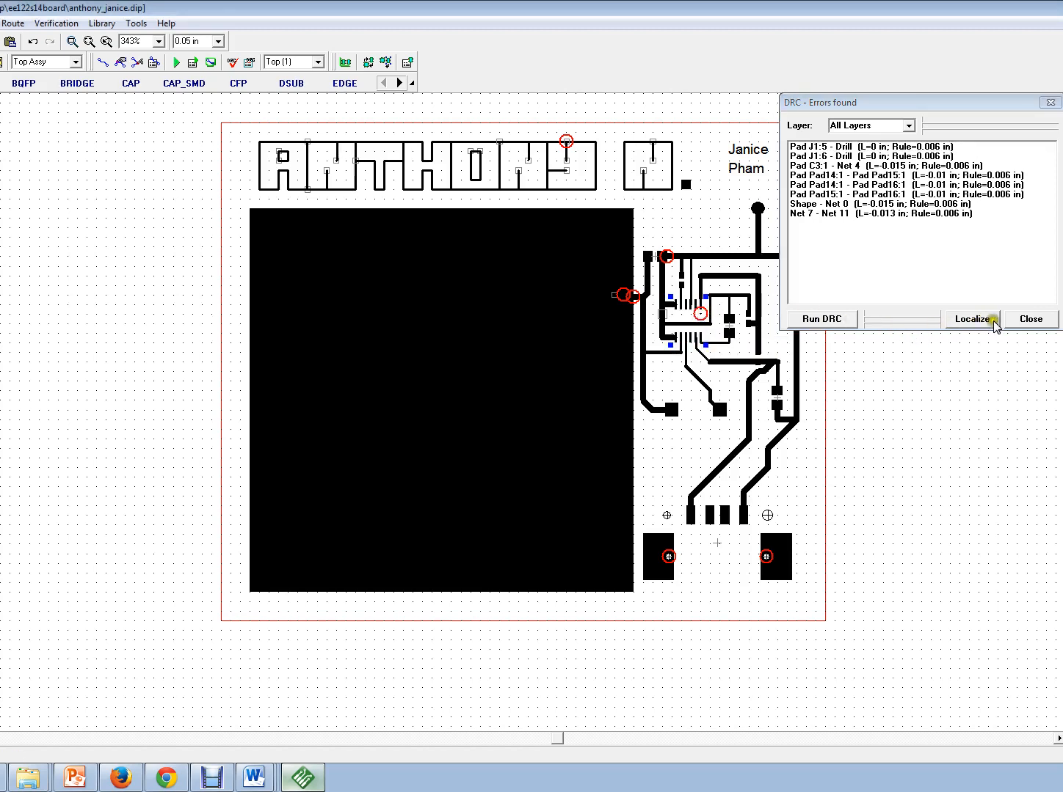
{"action": "left_click", "coordinate": [1024, 320]}
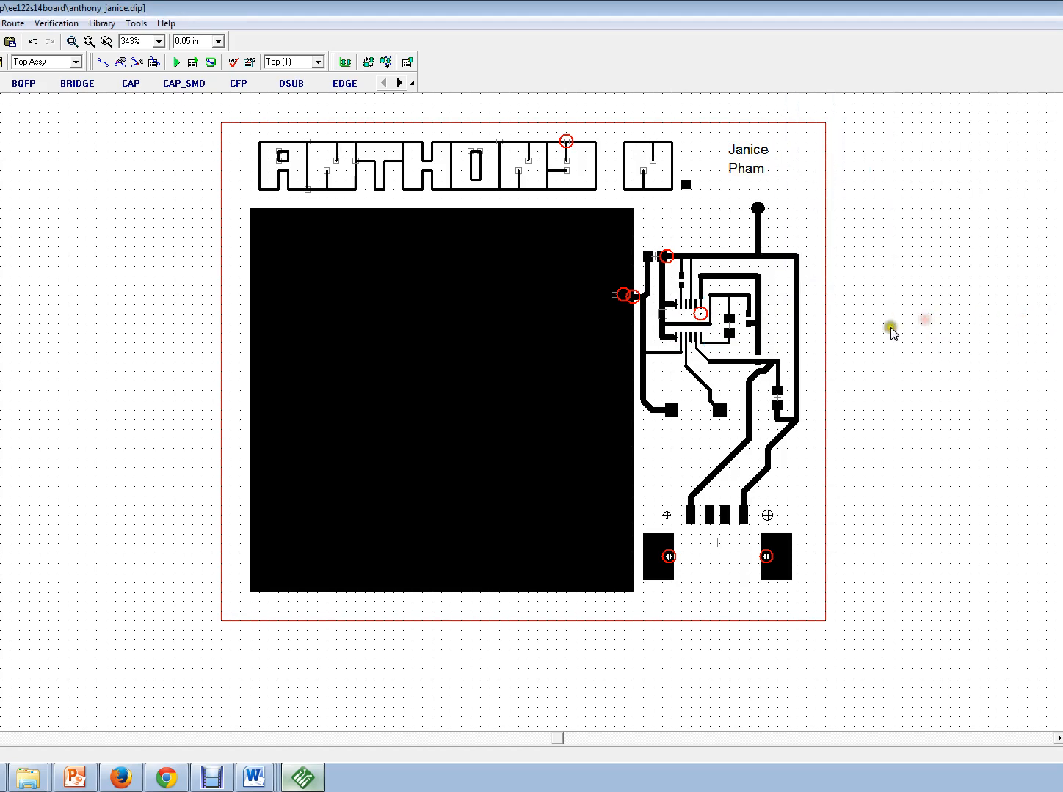
{"action": "scroll", "coordinate": [888, 328], "scroll_direction": "up", "scroll_amount": 3}
{"action": "scroll", "coordinate": [884, 328], "scroll_direction": "up", "scroll_amount": 2}
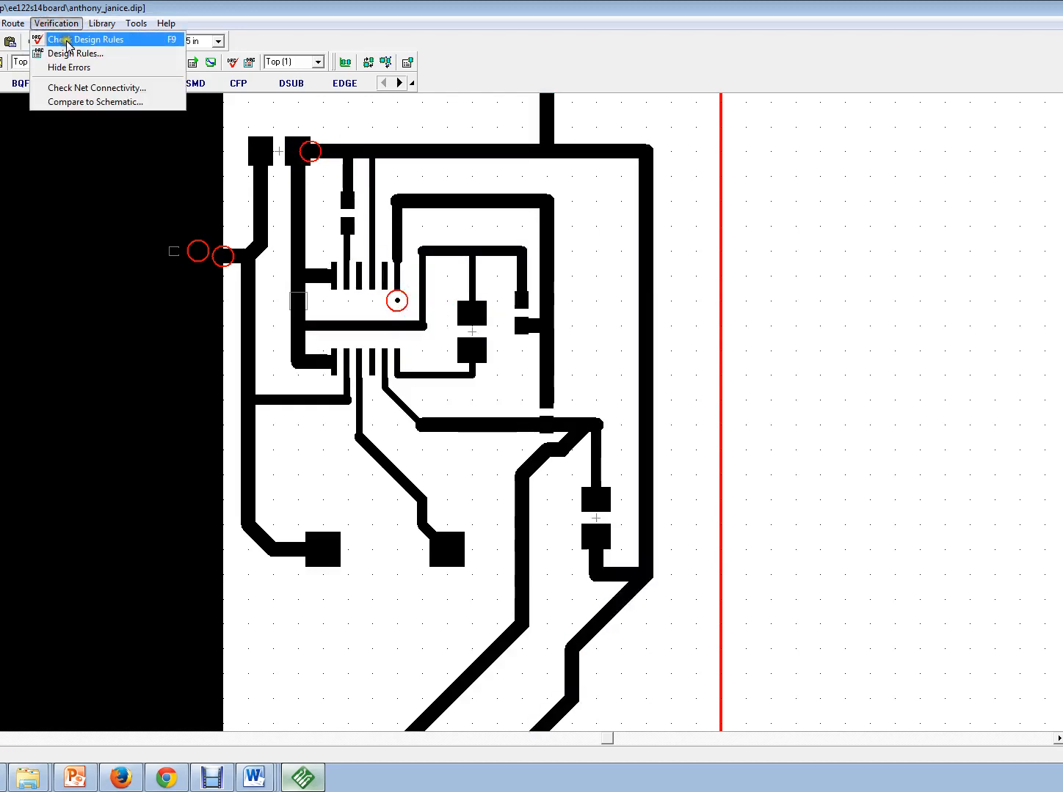
{"action": "left_click", "coordinate": [66, 41]}
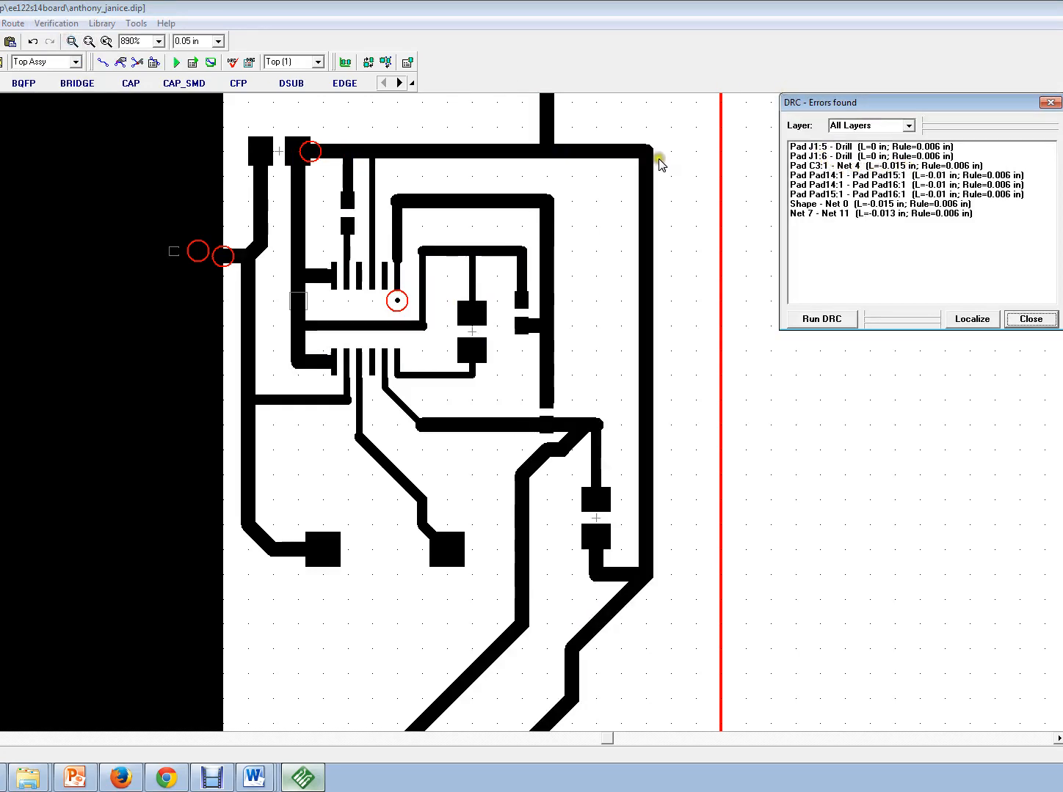
Delete the flagged Pad16 between the two pad rows of chip U1
{"action": "left_click", "coordinate": [402, 302]}
{"action": "right_click", "coordinate": [401, 300]}
{"action": "key", "text": "Escape"}
{"action": "left_click", "coordinate": [398, 301]}
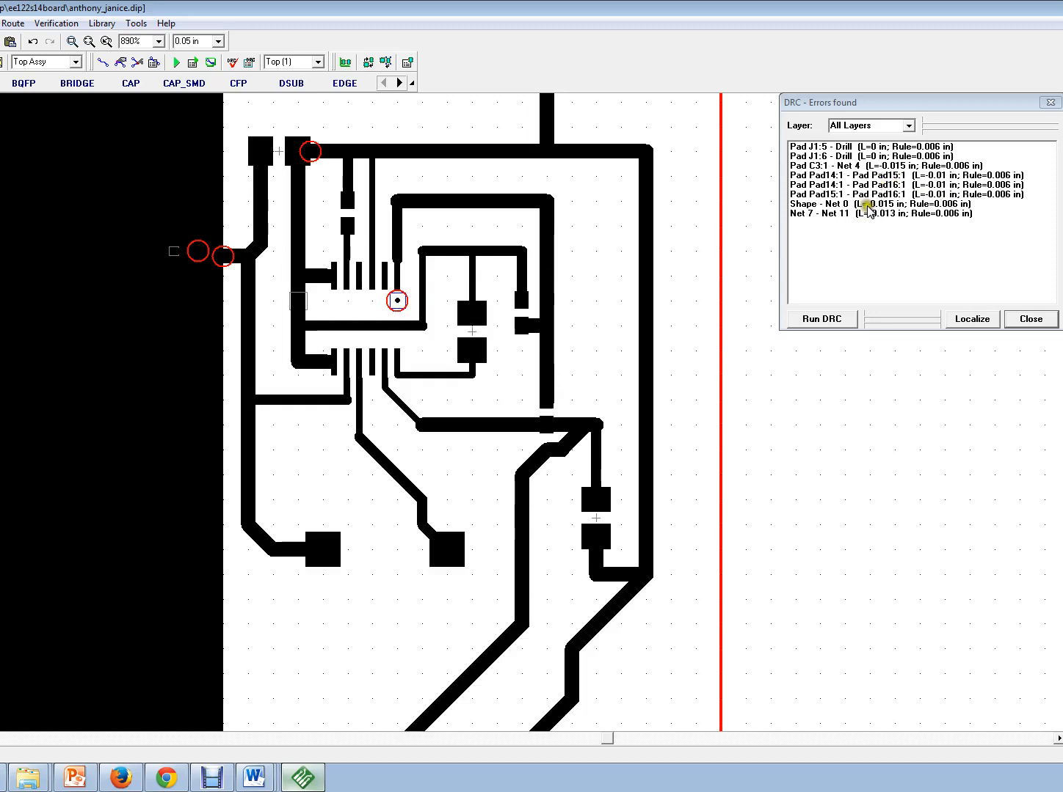
{"action": "left_click", "coordinate": [397, 302]}
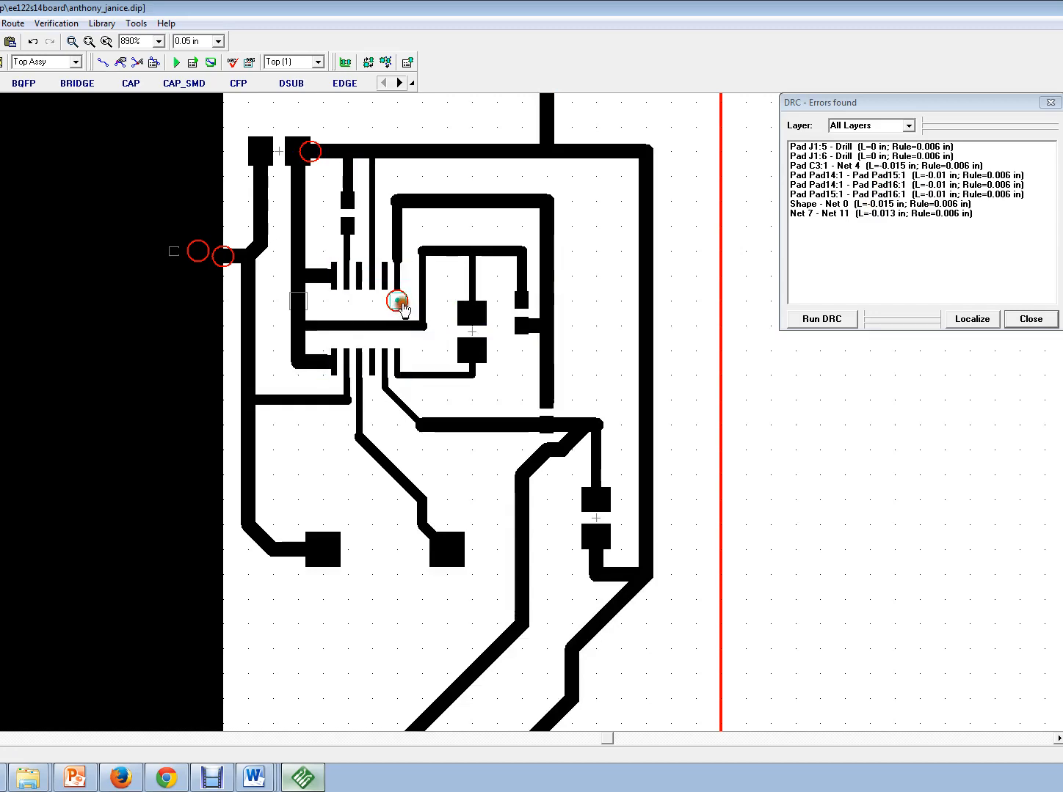
{"action": "right_click", "coordinate": [400, 302]}
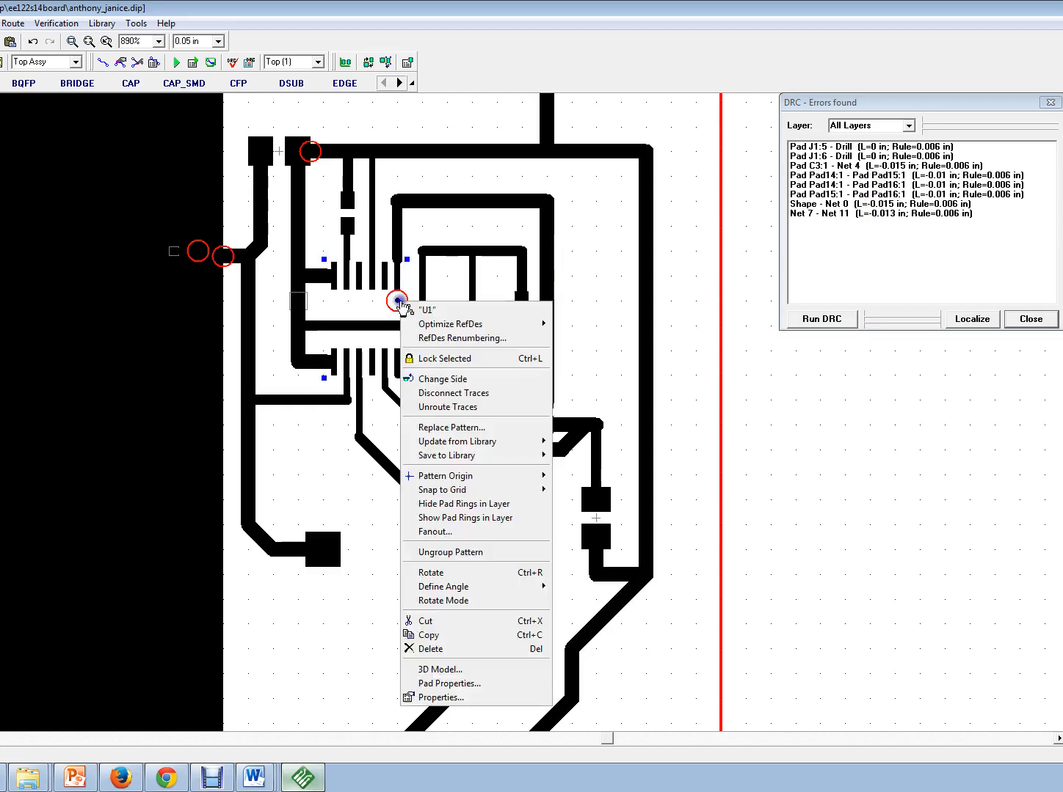
{"action": "left_click", "coordinate": [397, 302]}
{"action": "right_click", "coordinate": [397, 304]}
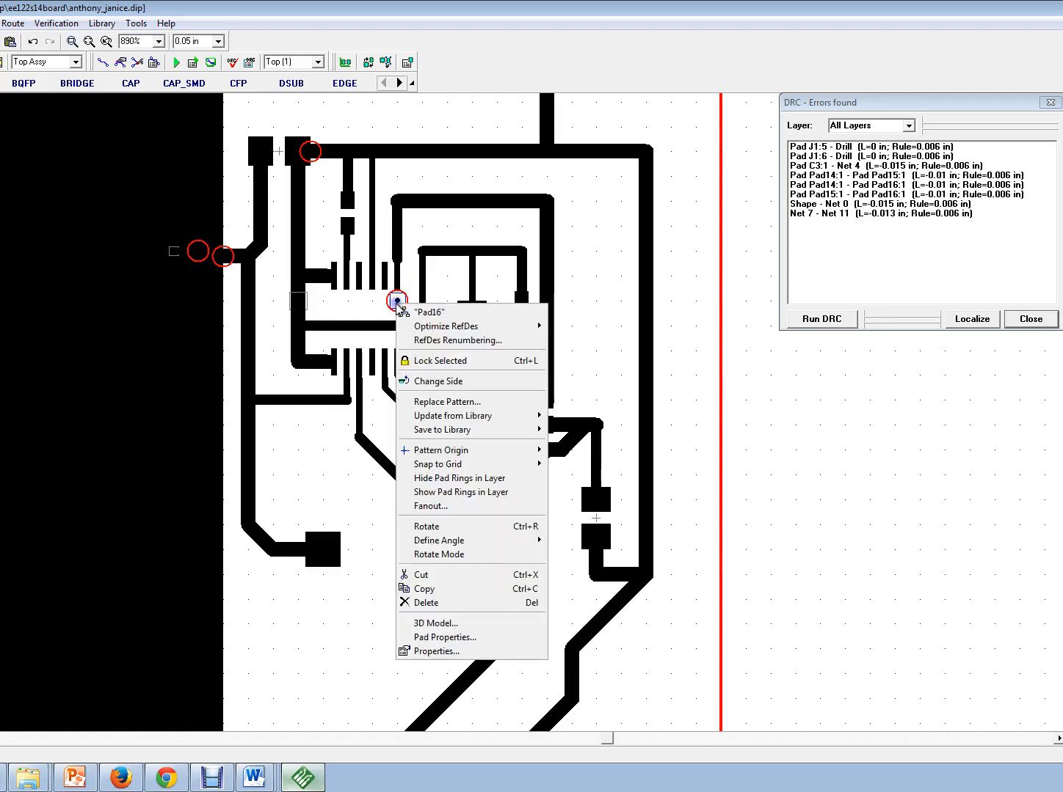
{"action": "left_click", "coordinate": [460, 603]}
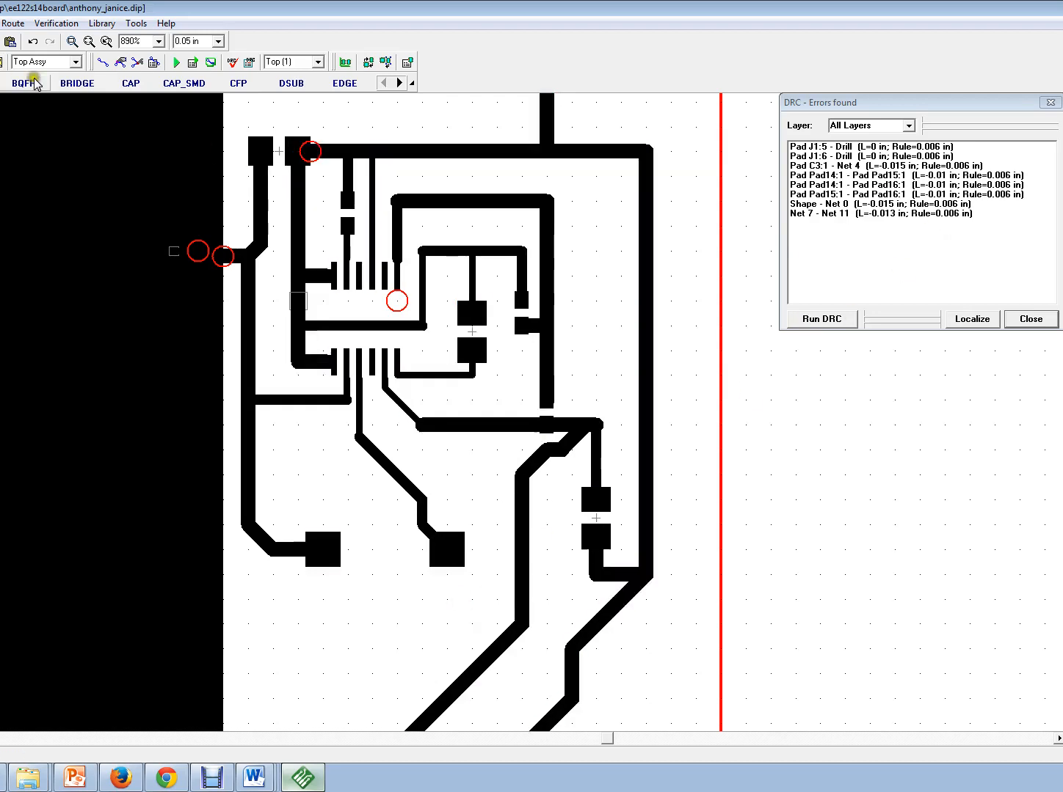
Inspect the clearance design rules, leave them unchanged, and rerun the design rule check on all layers
{"action": "left_click", "coordinate": [14, 23]}
{"action": "mouse_move", "coordinate": [55, 22]}
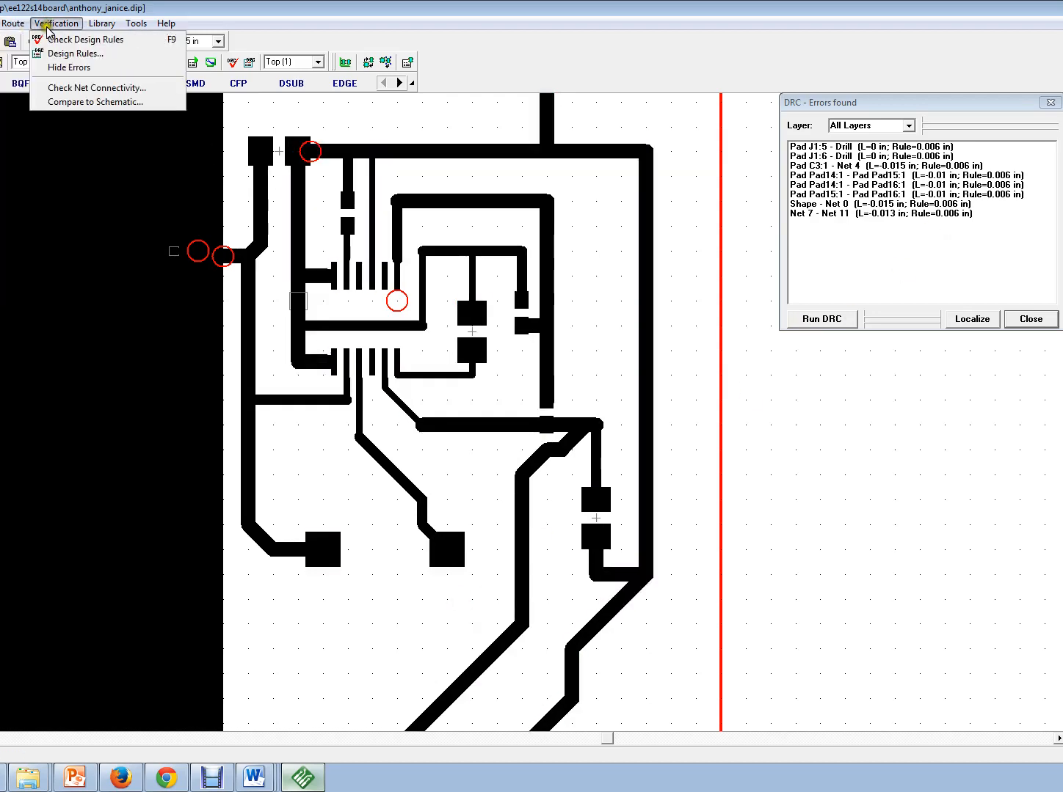
{"action": "left_click", "coordinate": [73, 53]}
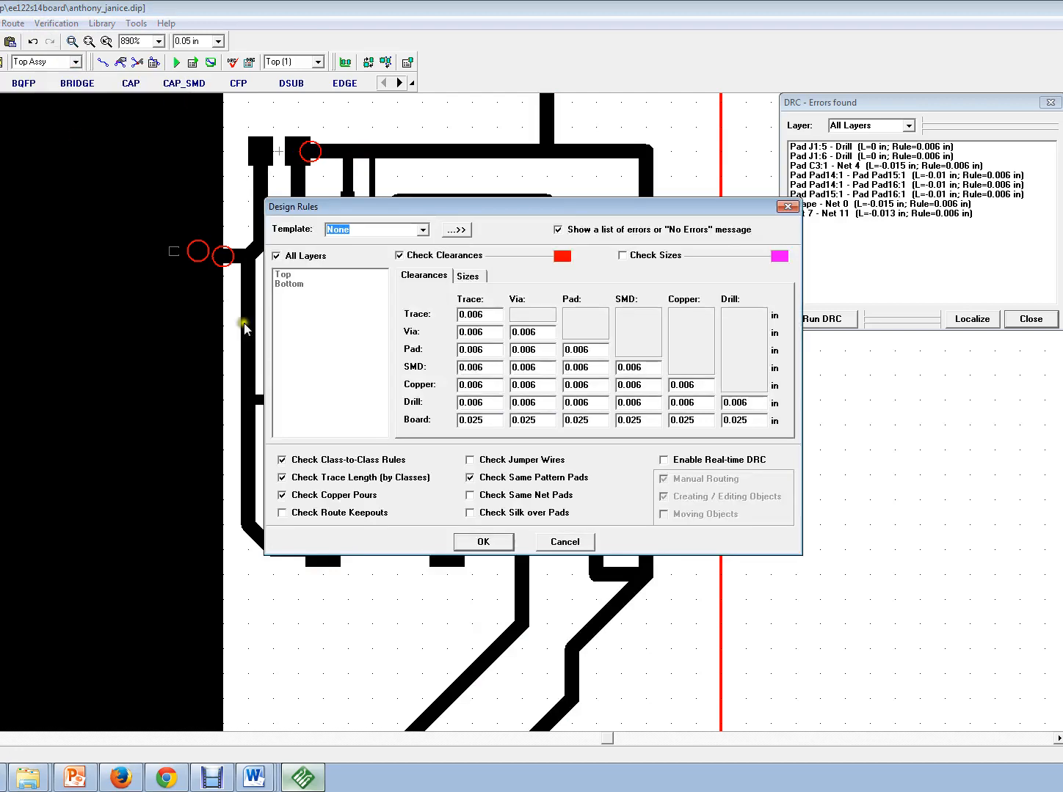
{"action": "left_click", "coordinate": [565, 541]}
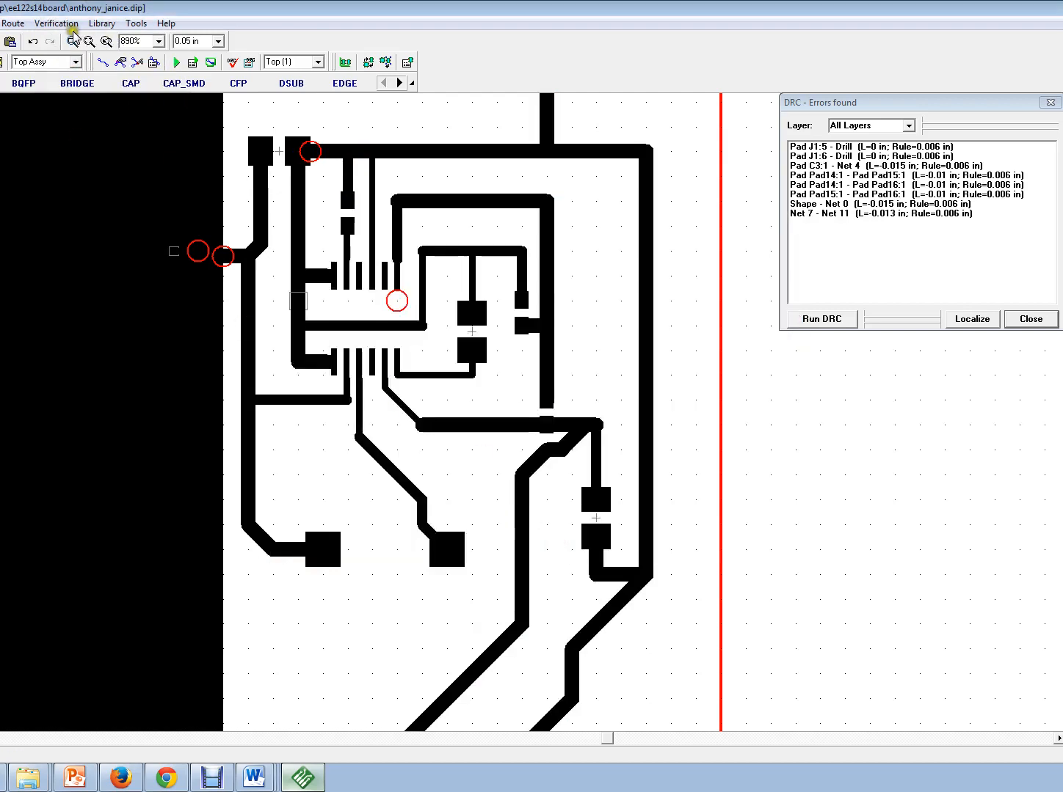
{"action": "left_click", "coordinate": [52, 24]}
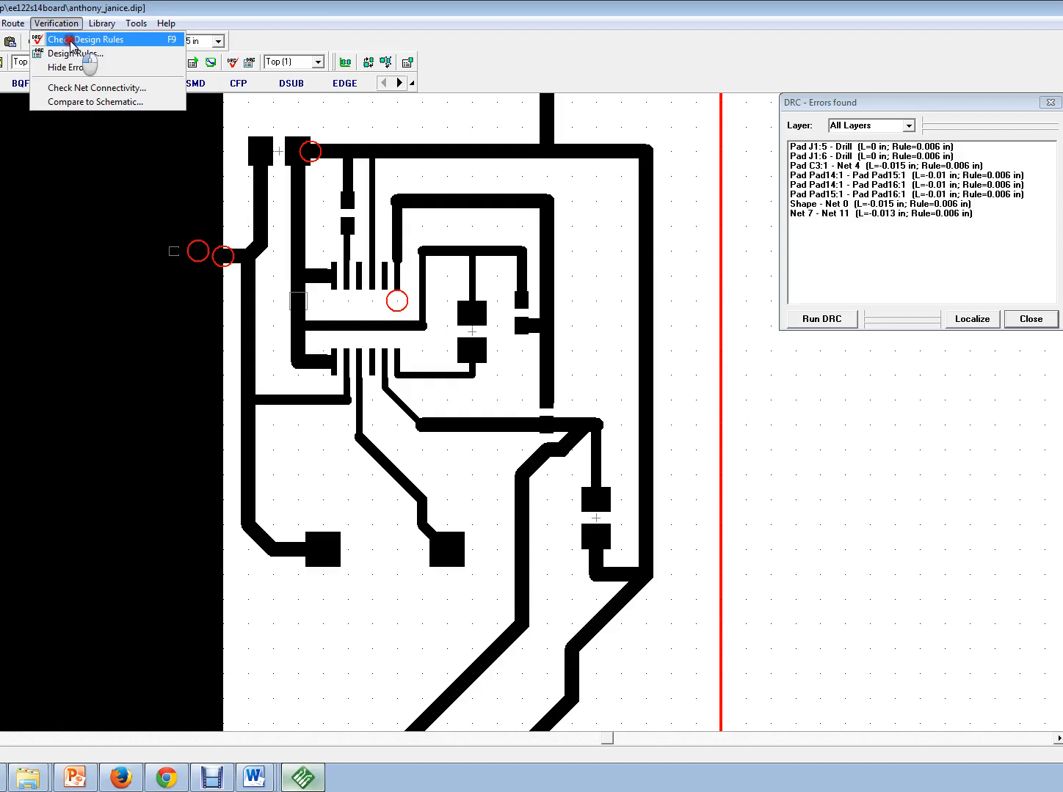
{"action": "left_click", "coordinate": [72, 39]}
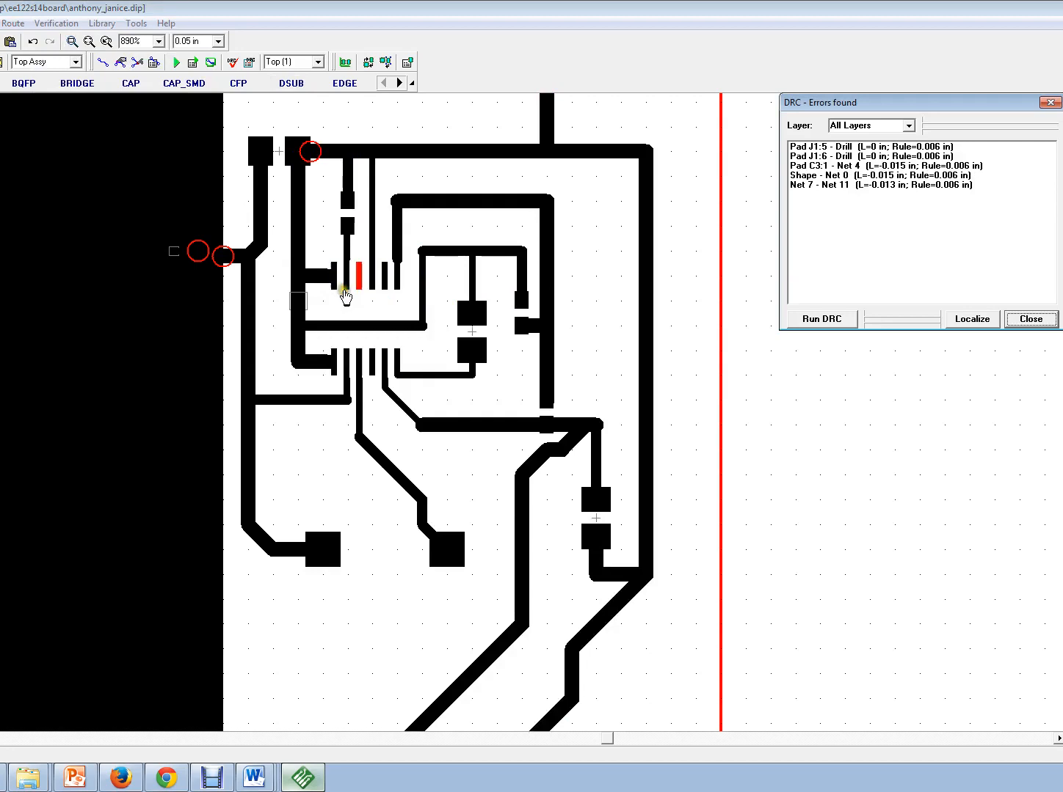
Undo the deletion of Pad16 between the chip's pad rows
{"action": "left_click", "coordinate": [394, 298]}
{"action": "left_click", "coordinate": [0, 23]}
{"action": "left_click", "coordinate": [15, 39]}
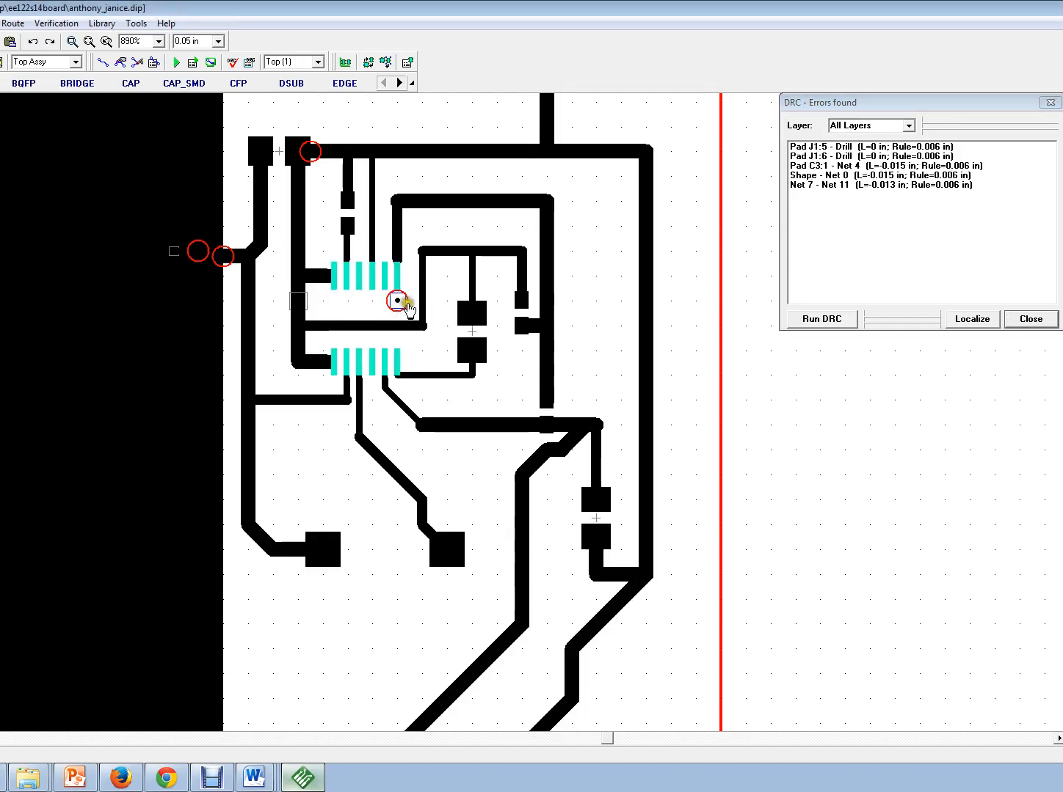
{"action": "right_click", "coordinate": [408, 309]}
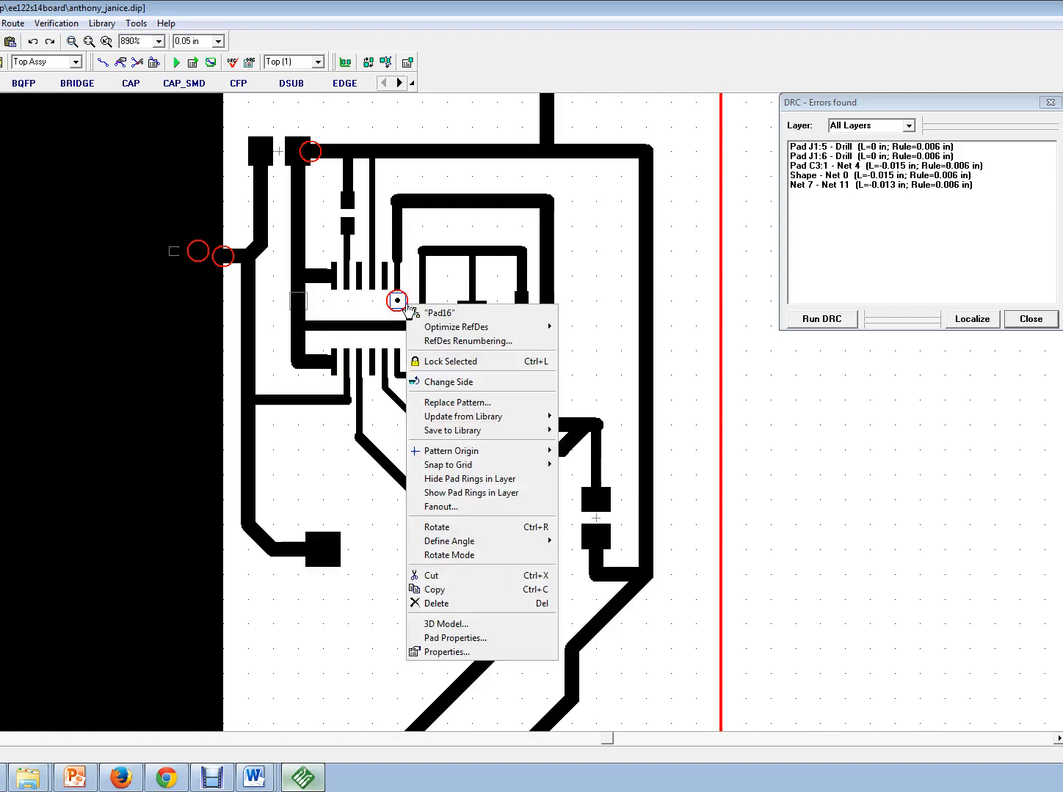
{"action": "left_click", "coordinate": [458, 529]}
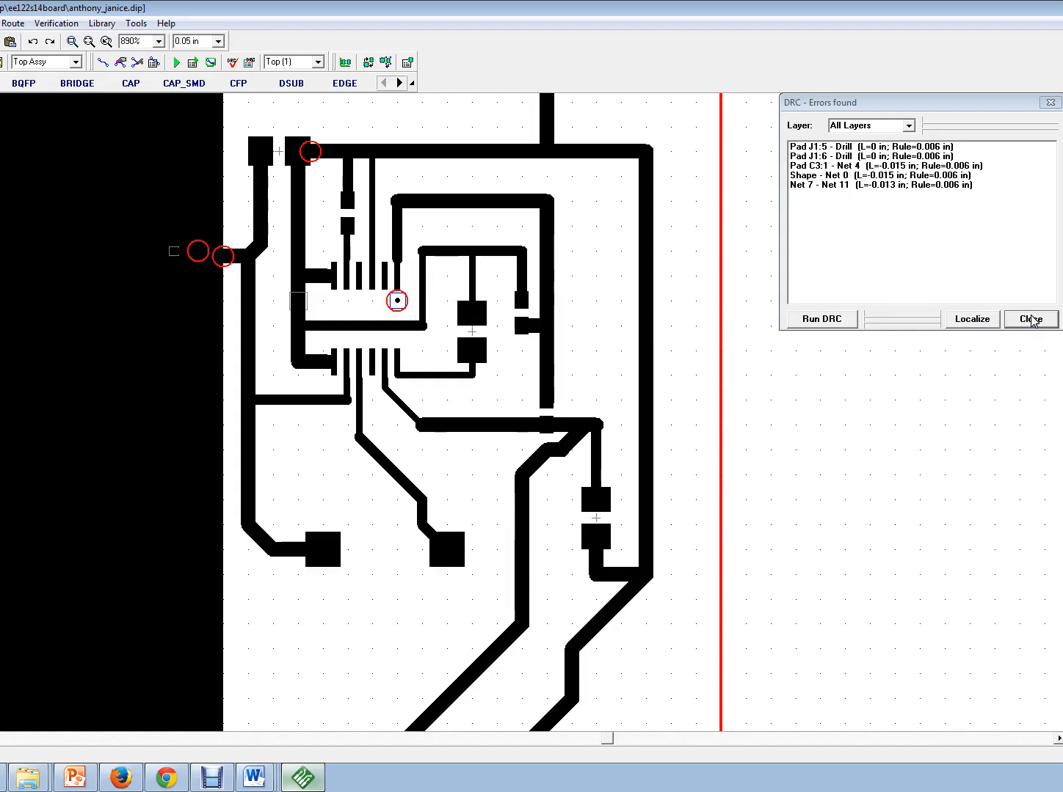
Close the list of design rule errors and return to the full board
{"action": "left_click", "coordinate": [1031, 320]}
{"action": "scroll", "coordinate": [1033, 320], "scroll_direction": "down", "scroll_amount": 4}
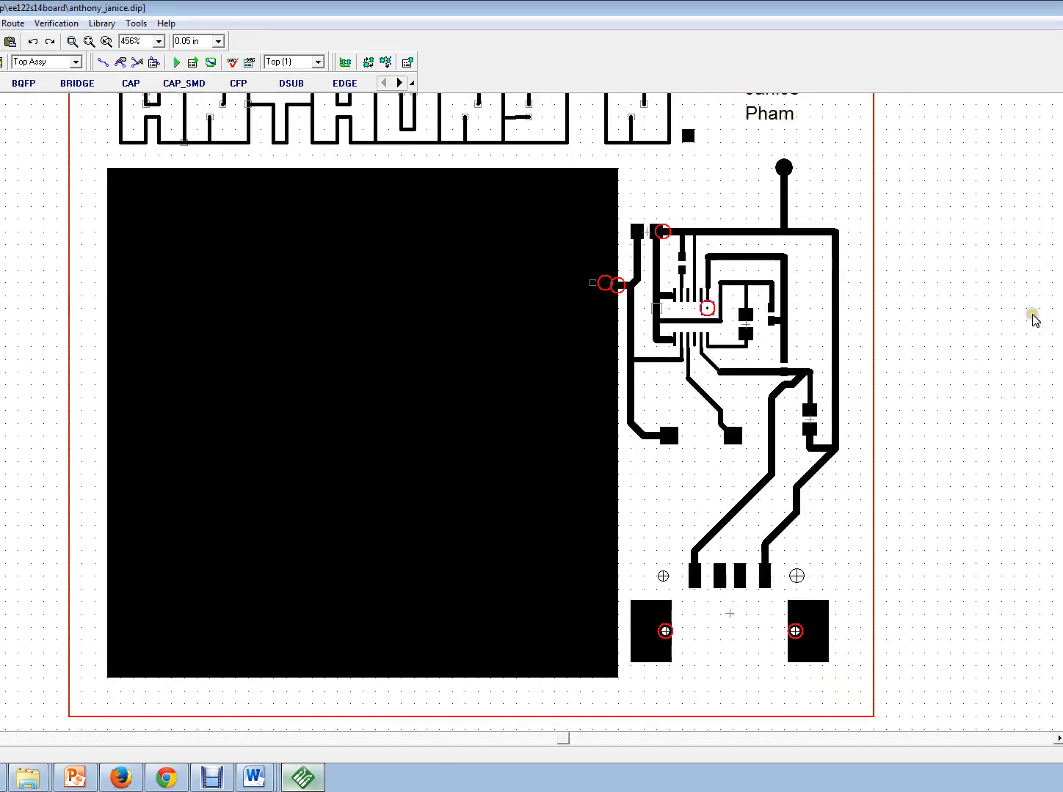
{"action": "scroll", "coordinate": [1033, 320], "scroll_direction": "up", "scroll_amount": 1}
Save a copy of the board as a DipTrace file under its existing name in the aa_ee122boards14 folder in Downloads
{"action": "left_click", "coordinate": [199, 129]}
{"action": "left_click", "coordinate": [0, 23]}
{"action": "left_click", "coordinate": [1, 95]}
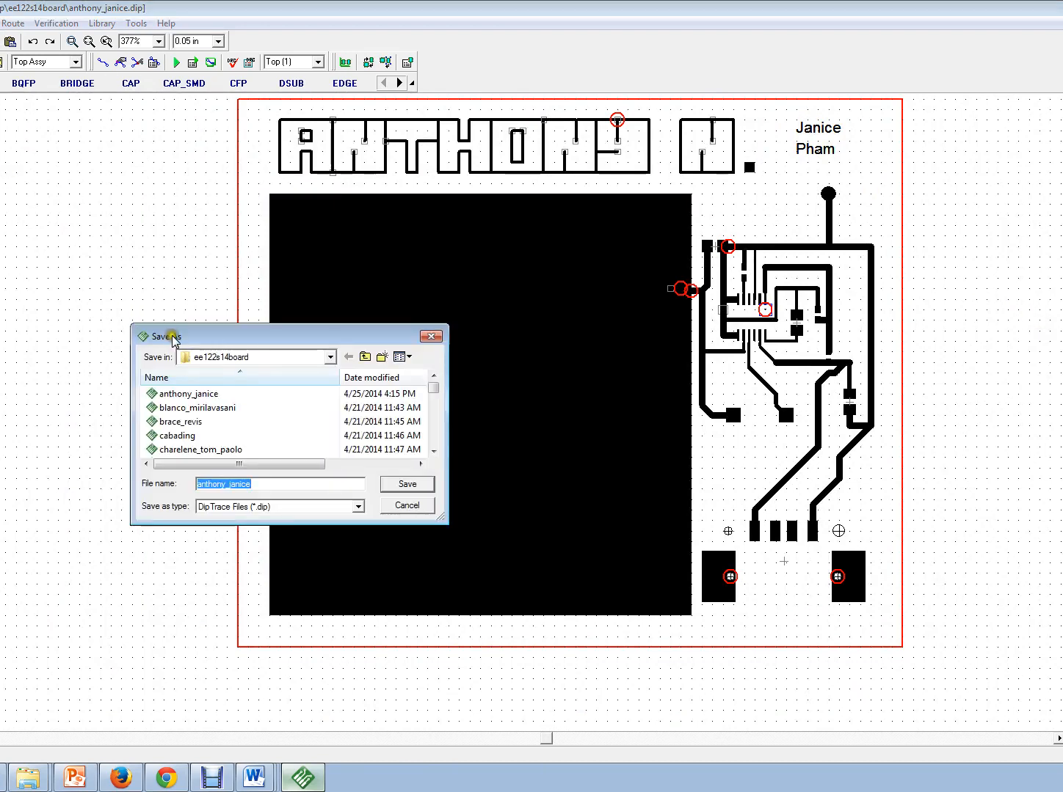
{"action": "left_click", "coordinate": [330, 358]}
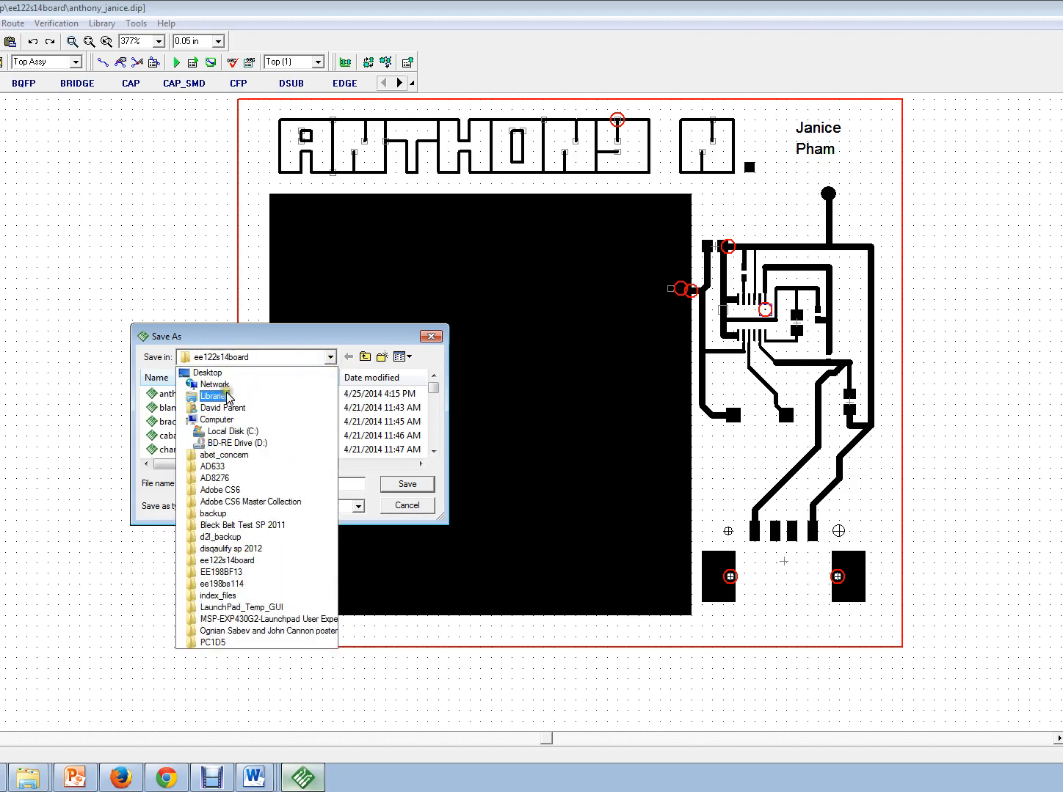
{"action": "left_click", "coordinate": [223, 408]}
{"action": "mouse_move", "coordinate": [433, 395]}
{"action": "left_mouse_down"}
{"action": "mouse_move", "coordinate": [438, 426]}
{"action": "mouse_move", "coordinate": [435, 389]}
{"action": "left_mouse_up"}
{"action": "double_click", "coordinate": [391, 402]}
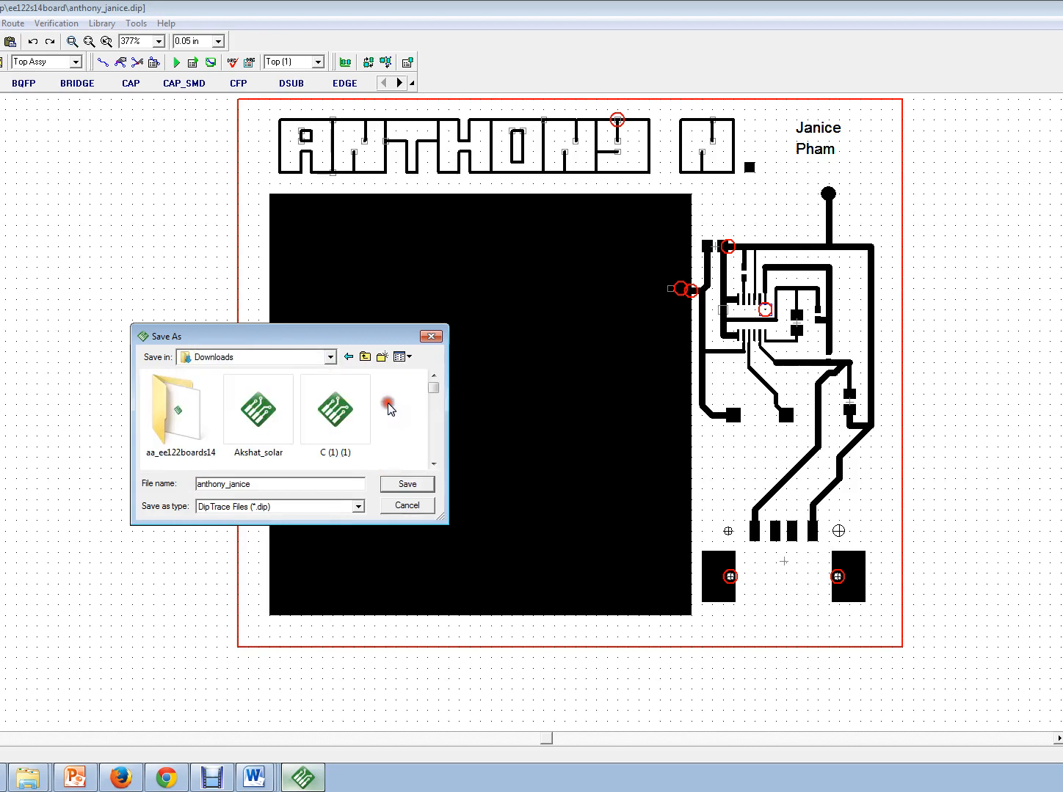
{"action": "double_click", "coordinate": [179, 415]}
{"action": "left_click", "coordinate": [408, 484]}
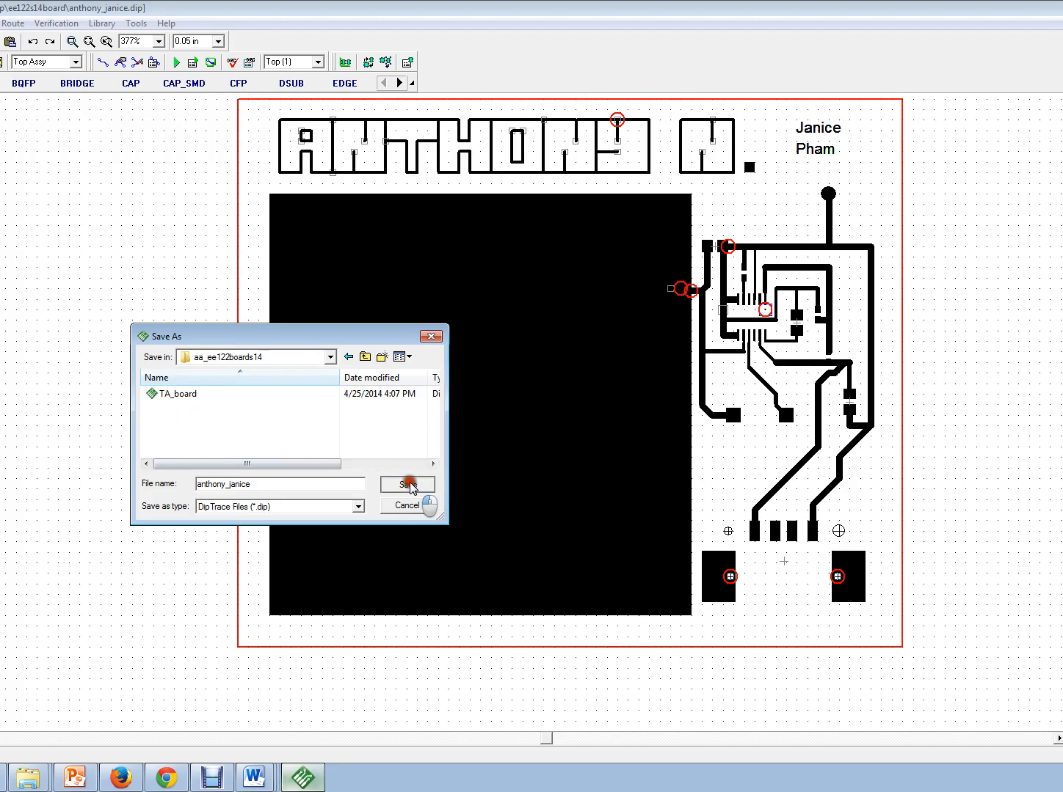
{"action": "left_click", "coordinate": [103, 405]}
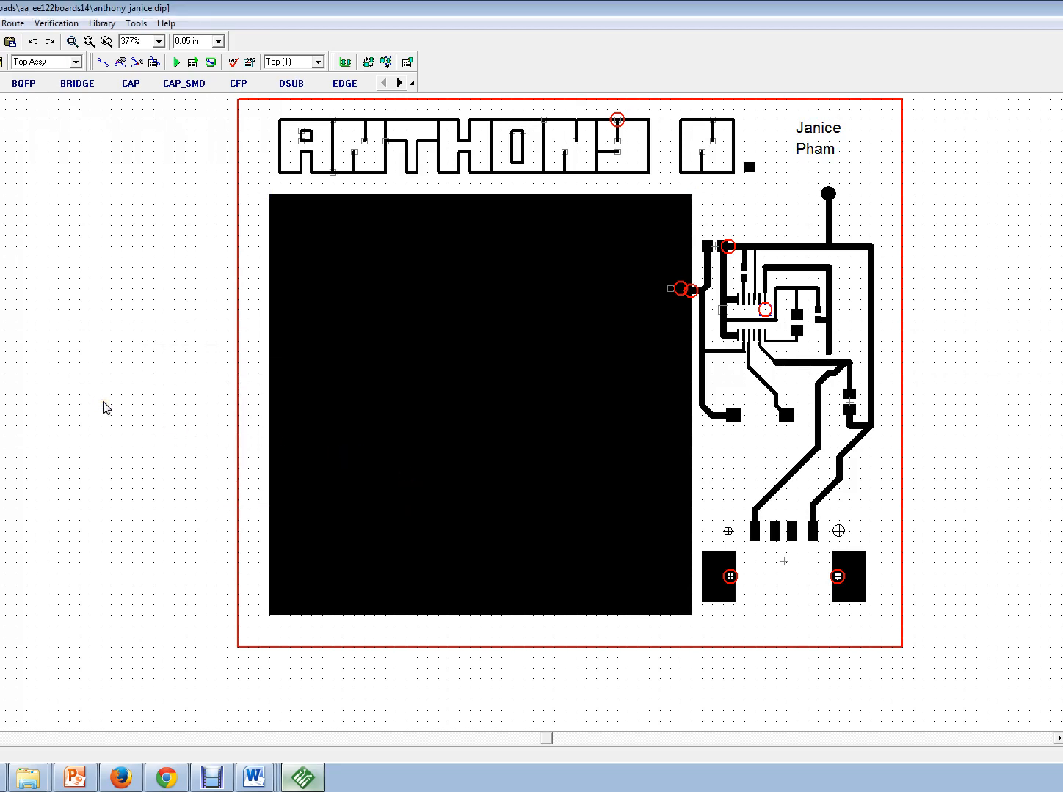